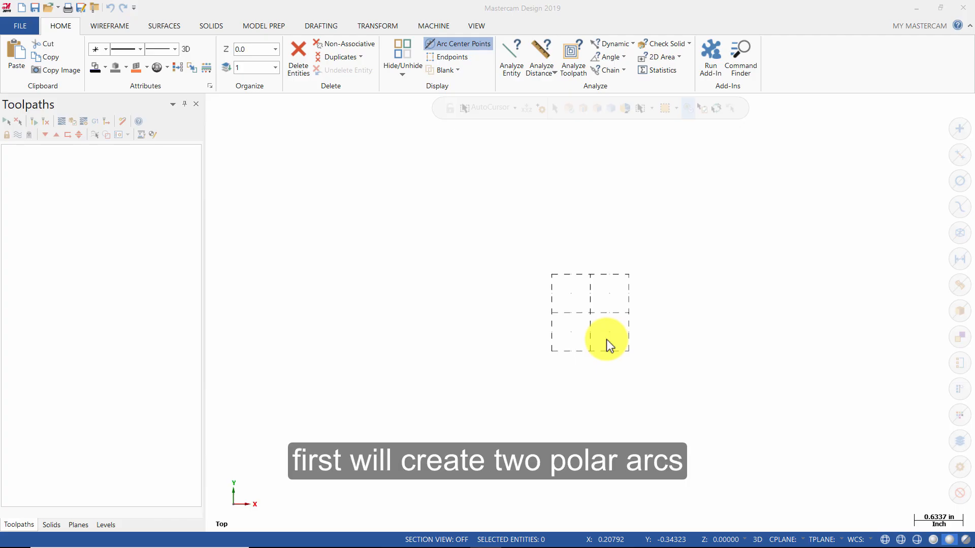
Start a polar arc centered at the origin with a radius of 5 inches.
{"action": "left_click", "coordinate": [106, 26]}
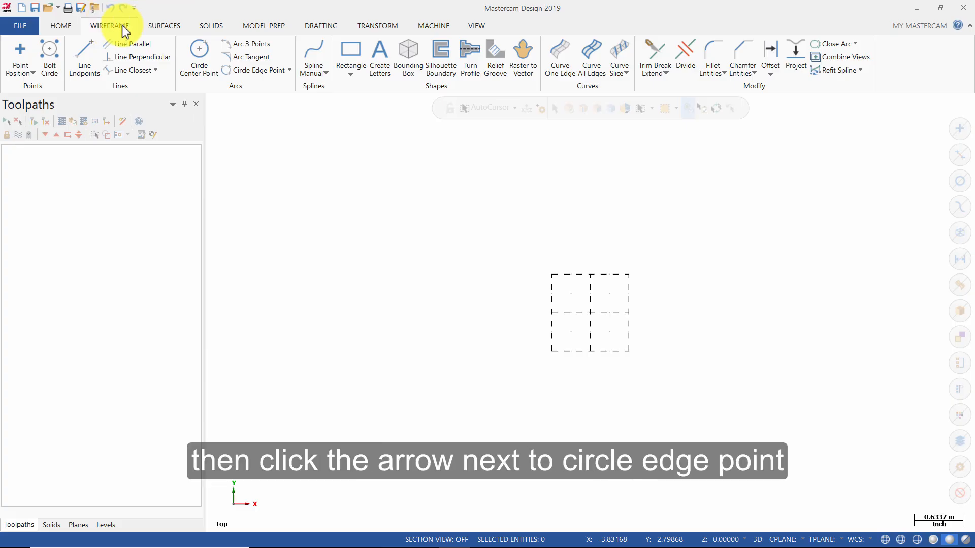
{"action": "left_click", "coordinate": [291, 71]}
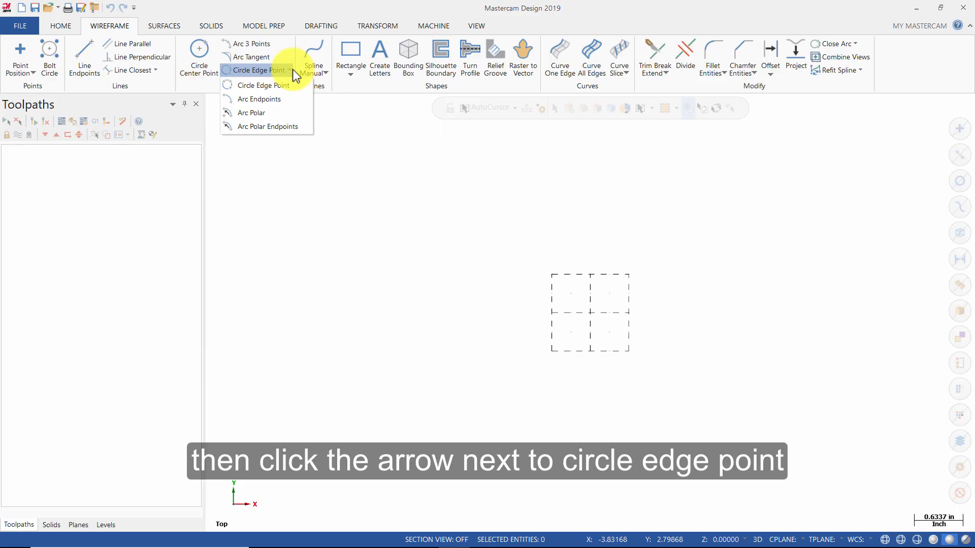
{"action": "left_click", "coordinate": [248, 111]}
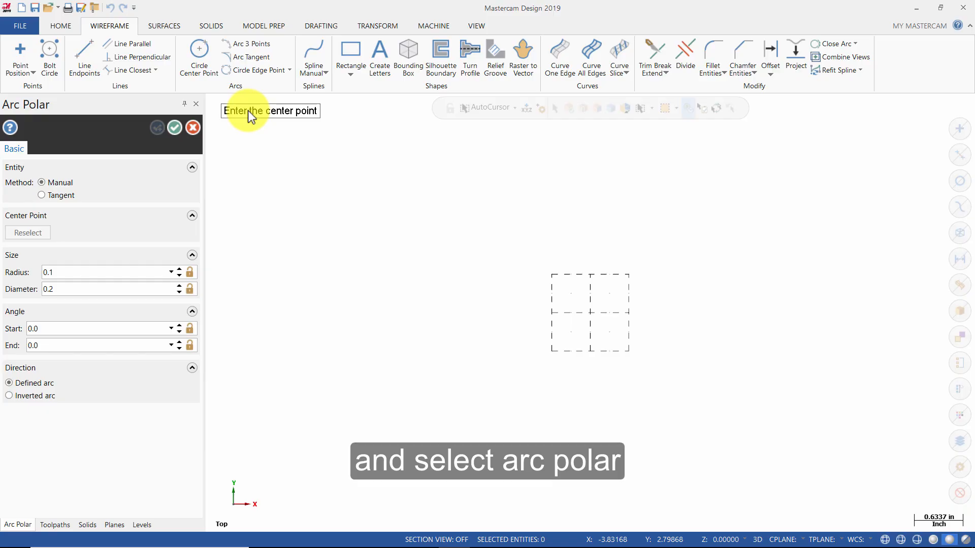
{"action": "left_click", "coordinate": [596, 318]}
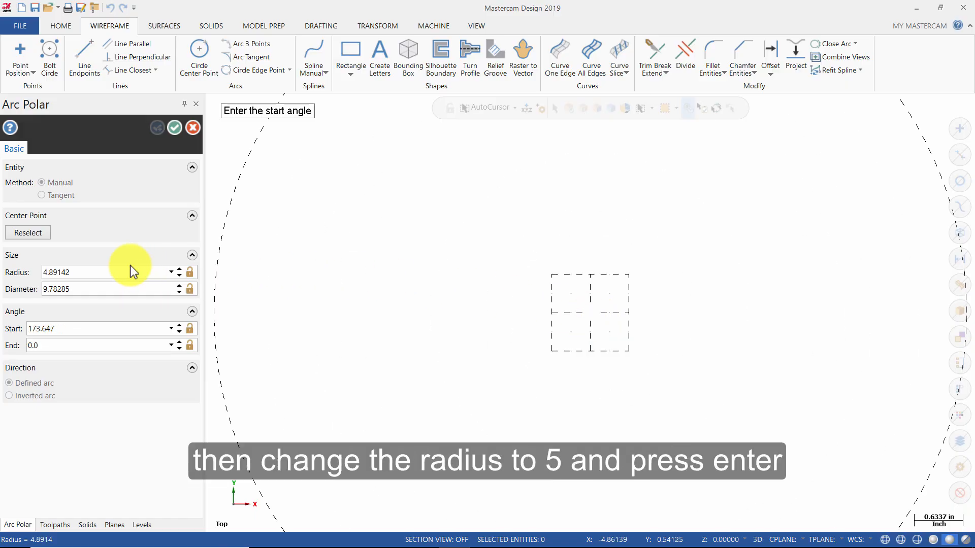
{"action": "double_click", "coordinate": [89, 273]}
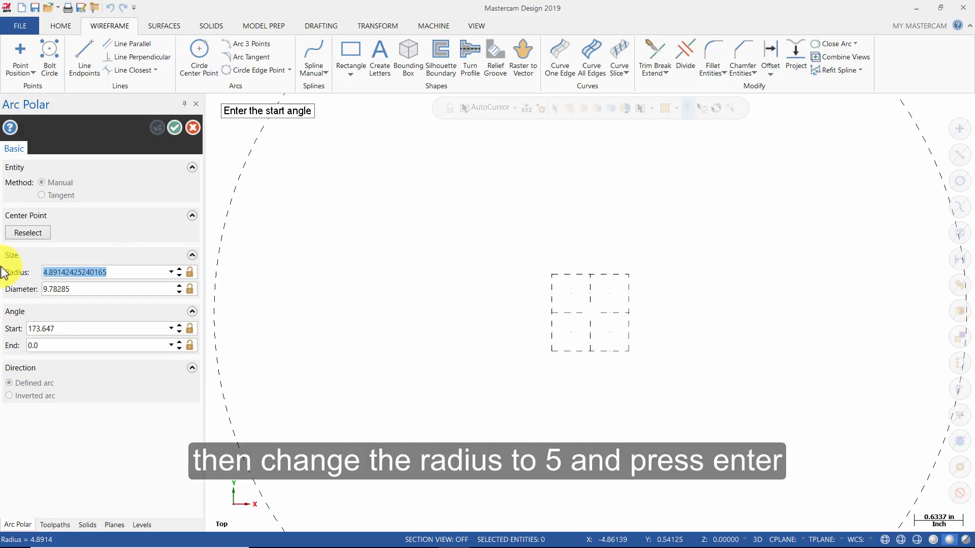
{"action": "type", "text": "5"}
{"action": "key", "text": "Return"}
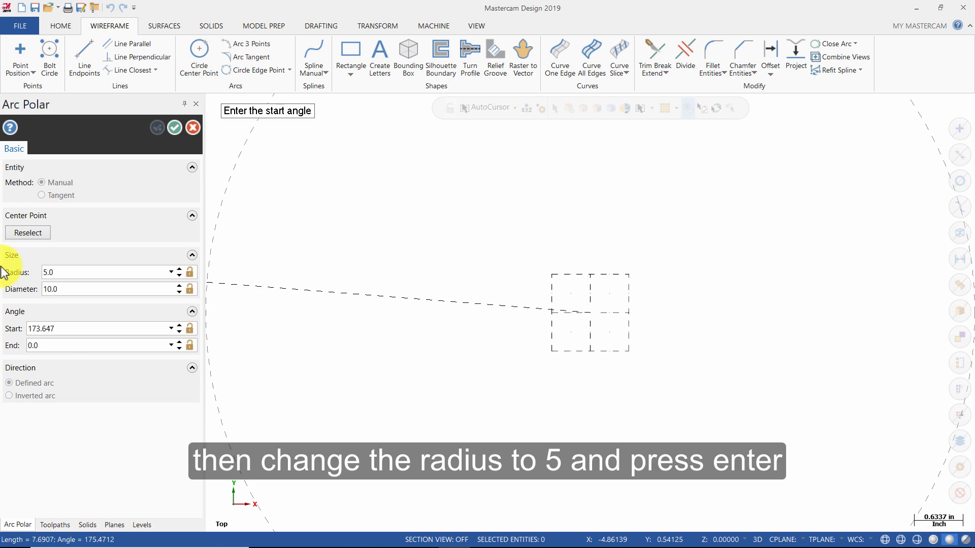
Set the arc's start angle to 0 and end angle to 90 degrees, and create it.
{"action": "left_click", "coordinate": [77, 330]}
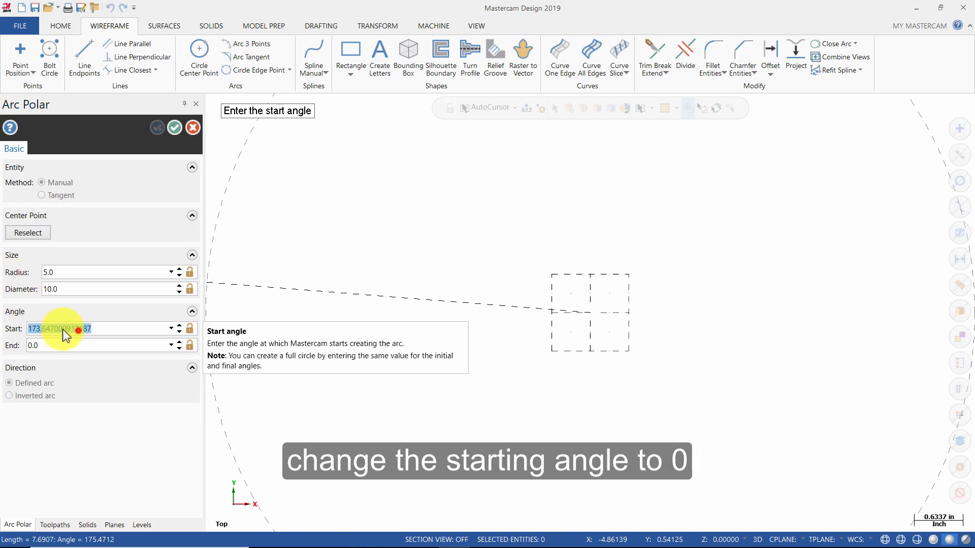
{"action": "type", "text": "0"}
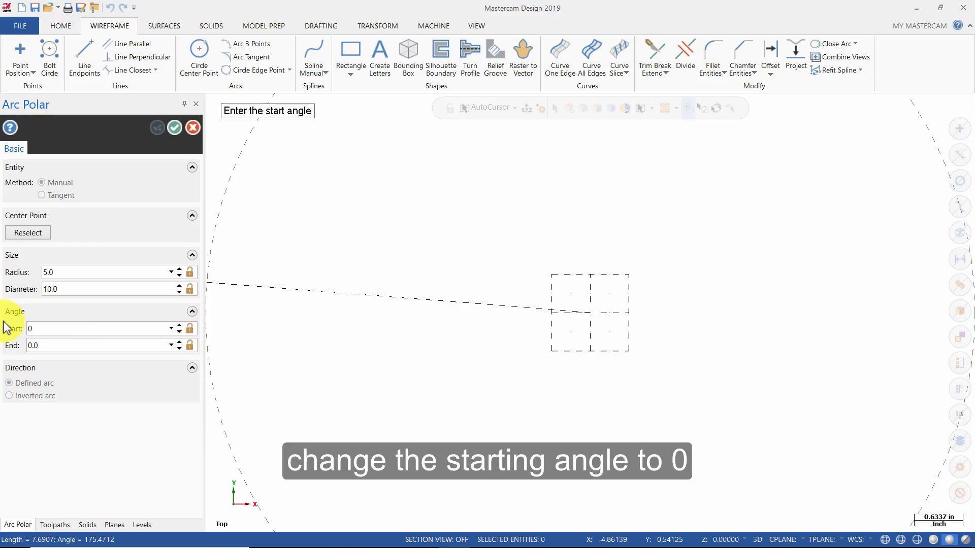
{"action": "left_click", "coordinate": [66, 345]}
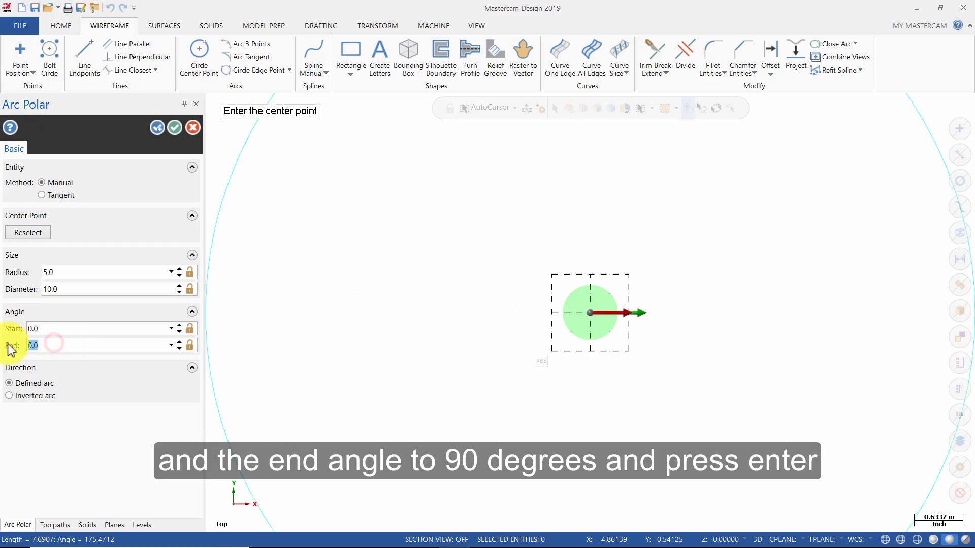
{"action": "type", "text": "90"}
{"action": "key", "text": "Return"}
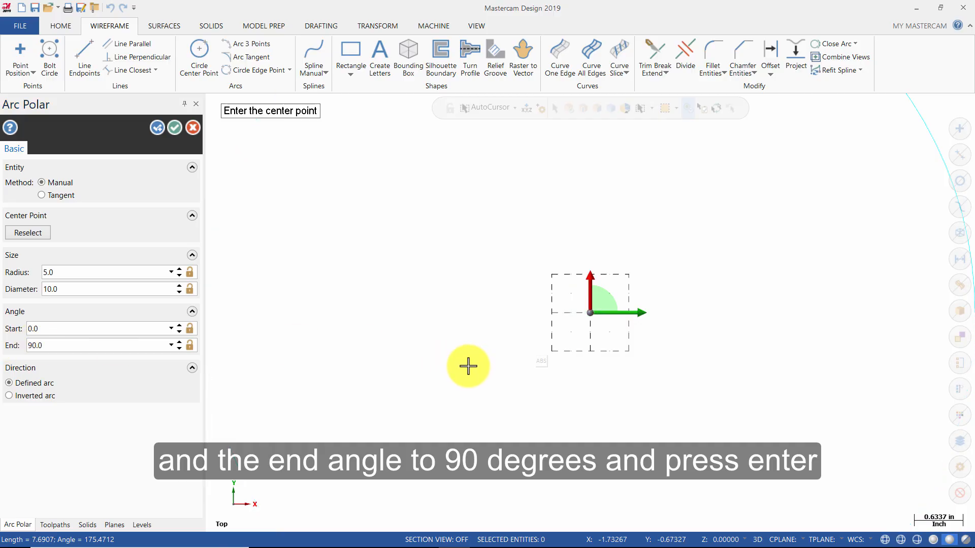
{"action": "scroll", "coordinate": [469, 366], "scroll_direction": "down", "scroll_amount": 2}
{"action": "scroll", "coordinate": [468, 366], "scroll_direction": "down", "scroll_amount": 2}
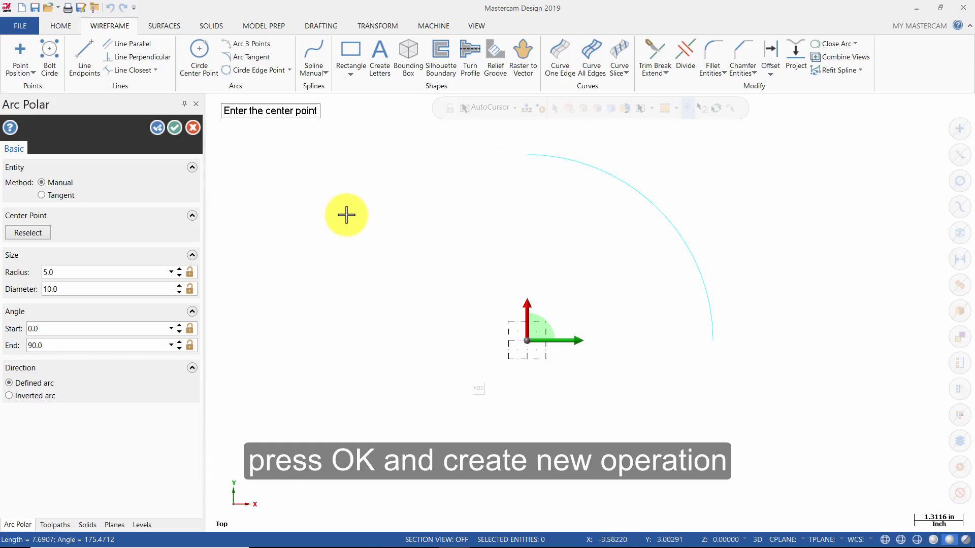
{"action": "left_click", "coordinate": [156, 127]}
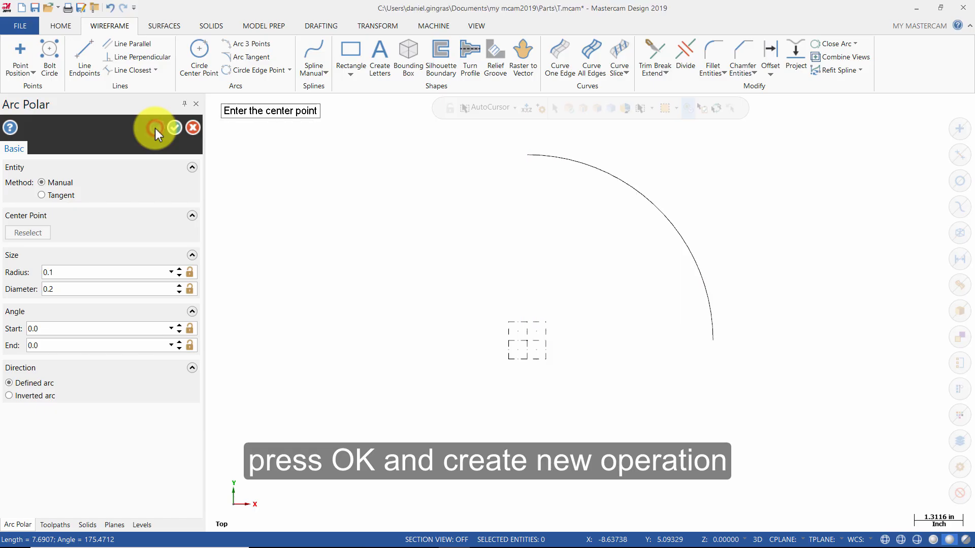
Center a second polar arc on the origin and set its diameter to 7 inches.
{"action": "left_click", "coordinate": [527, 341]}
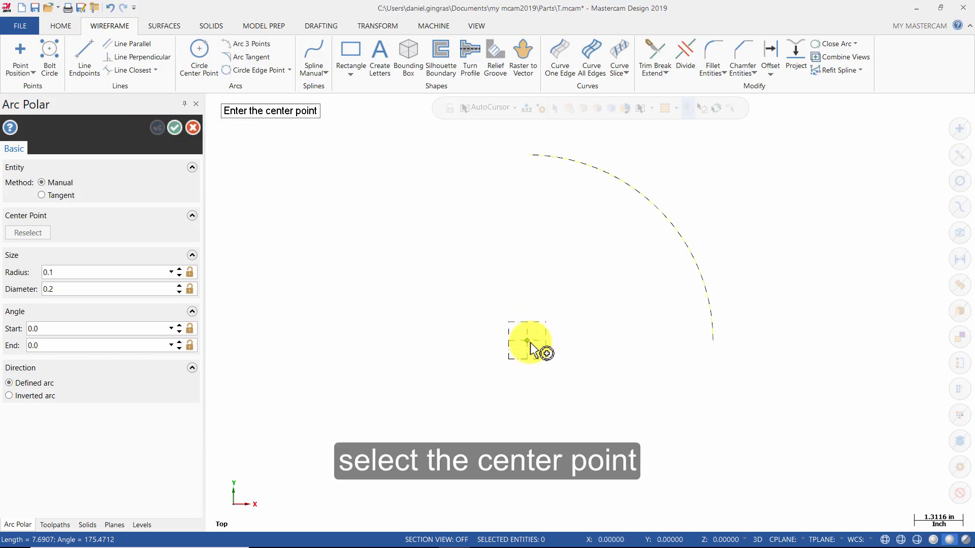
{"action": "left_click", "coordinate": [529, 342]}
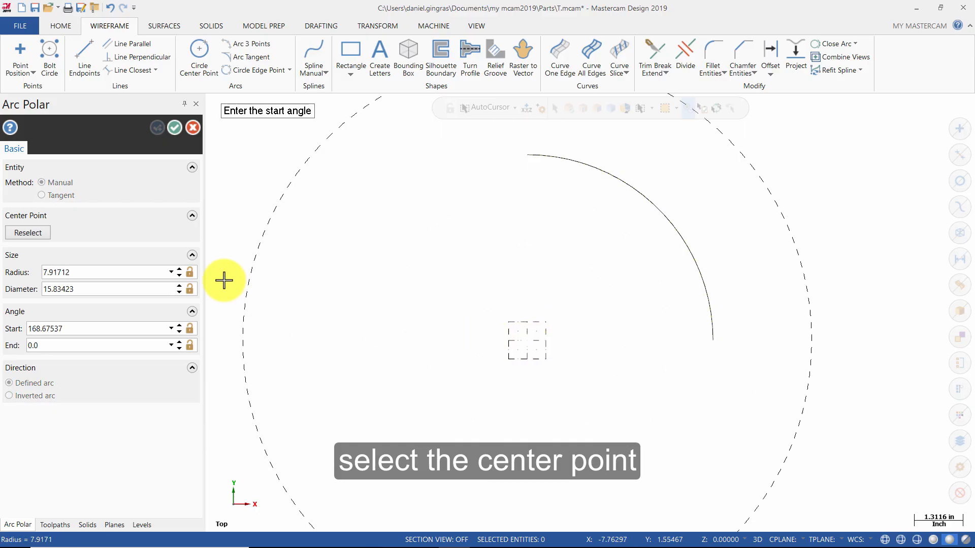
{"action": "left_click", "coordinate": [120, 272]}
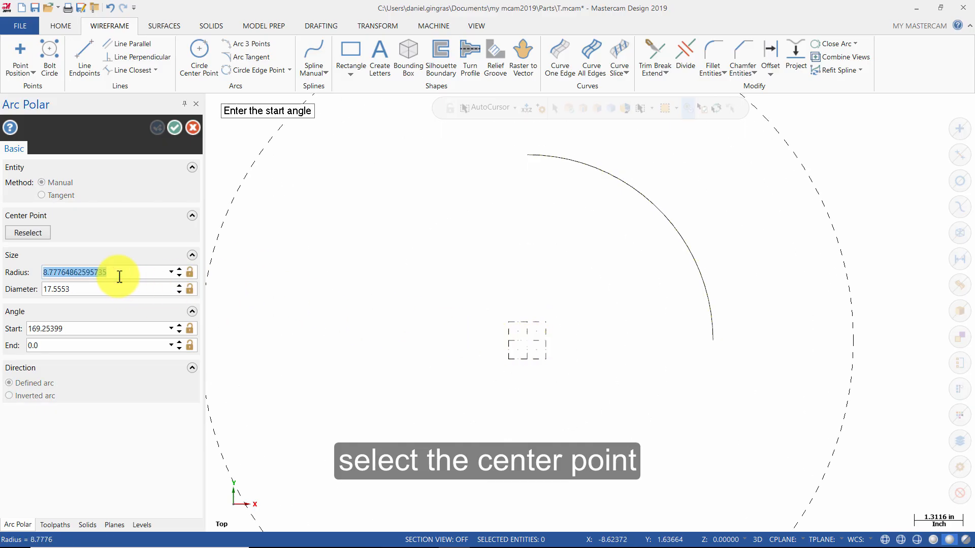
{"action": "left_click", "coordinate": [106, 289]}
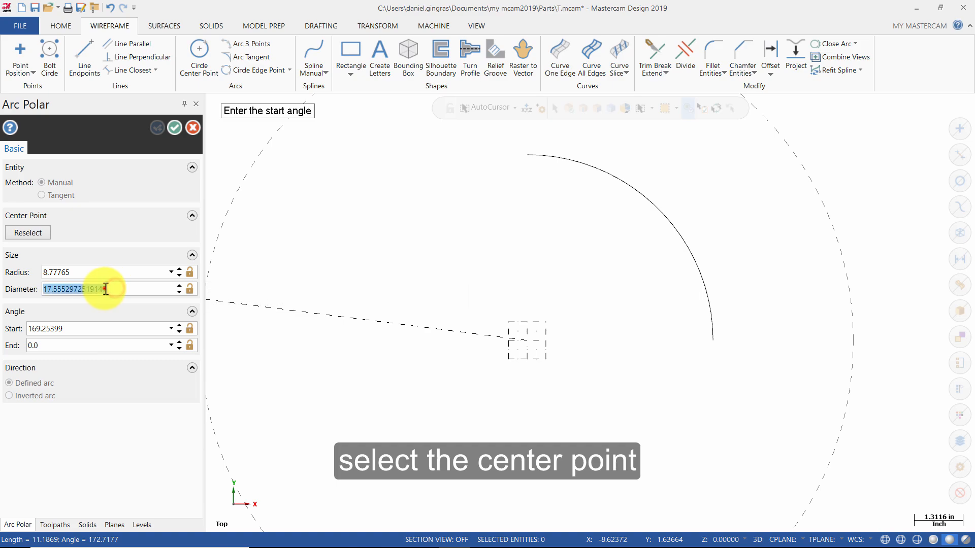
{"action": "type", "text": "7"}
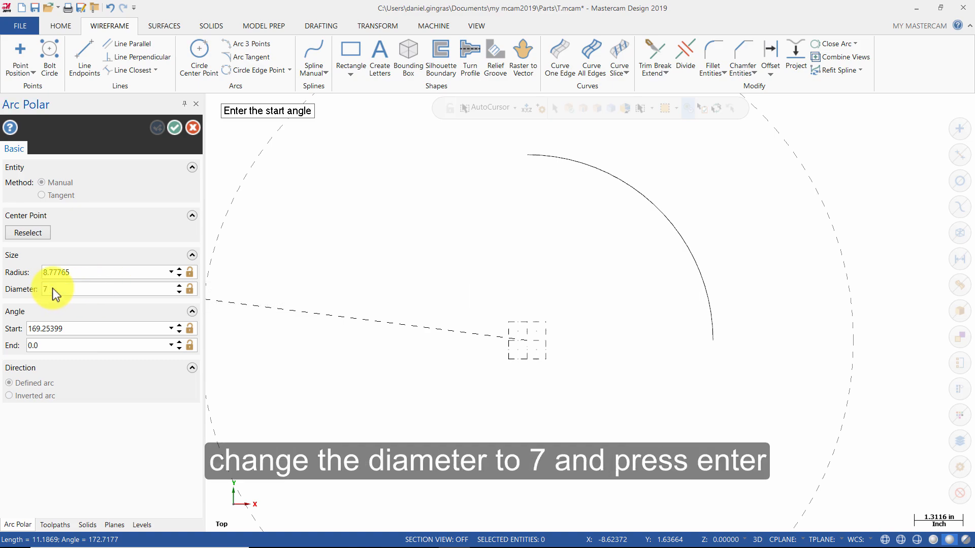
{"action": "key", "text": "Return"}
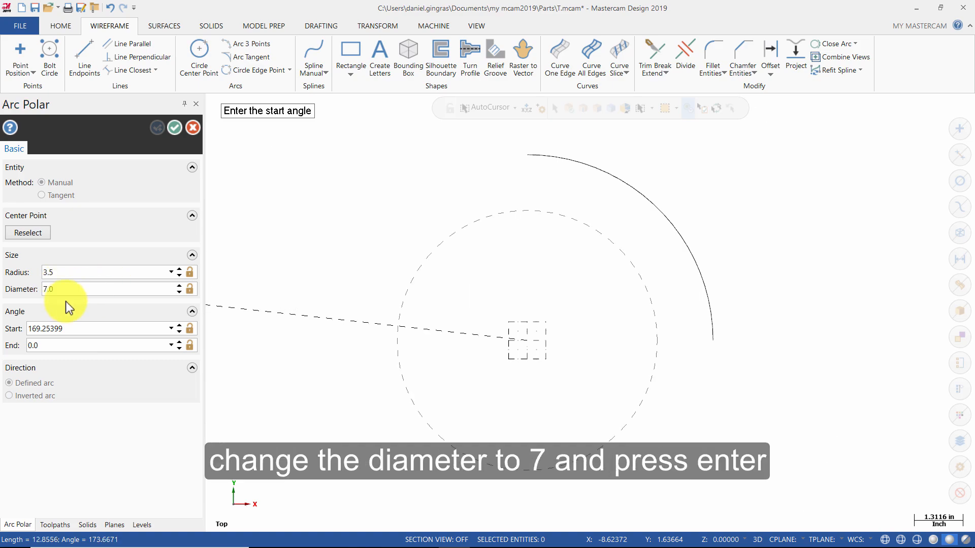
Give the inner arc a start angle of 0 and an end angle of 90 degrees, and finish the Arc Polar command.
{"action": "left_click", "coordinate": [74, 329]}
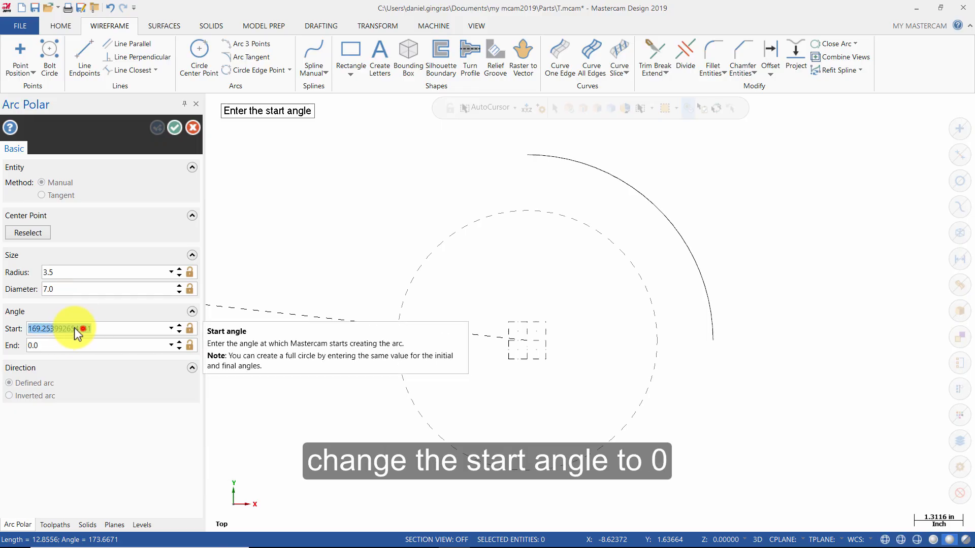
{"action": "type", "text": "0"}
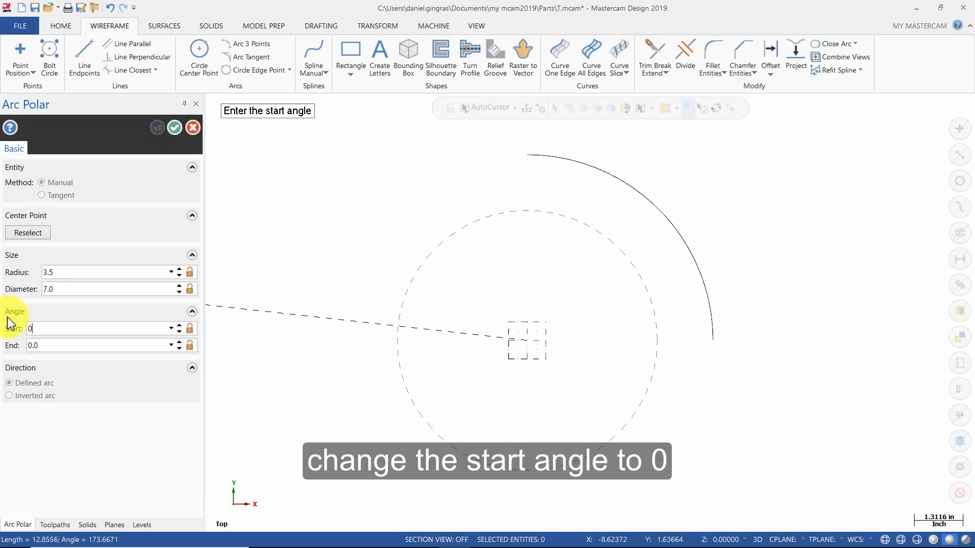
{"action": "left_click", "coordinate": [56, 345]}
{"action": "type", "text": "9"}
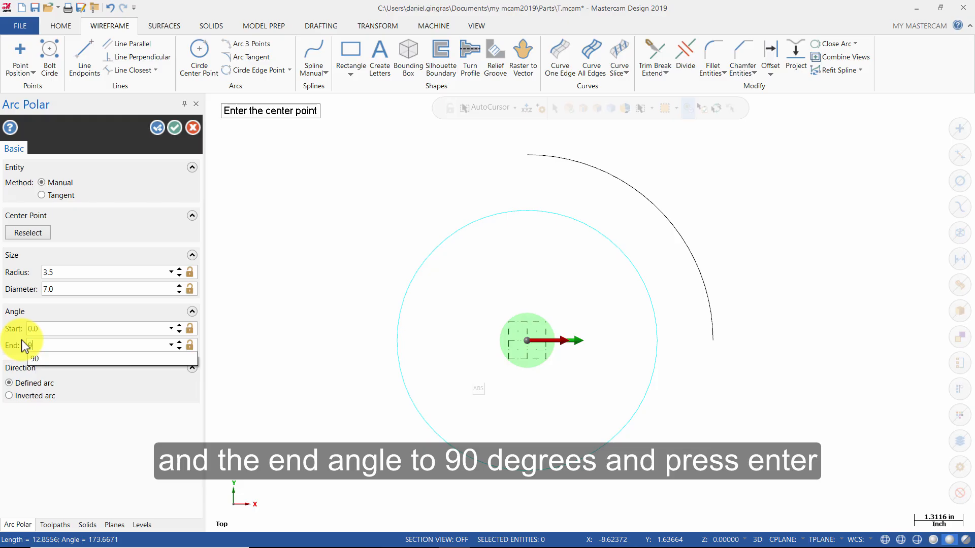
{"action": "type", "text": "0"}
{"action": "key", "text": "Return"}
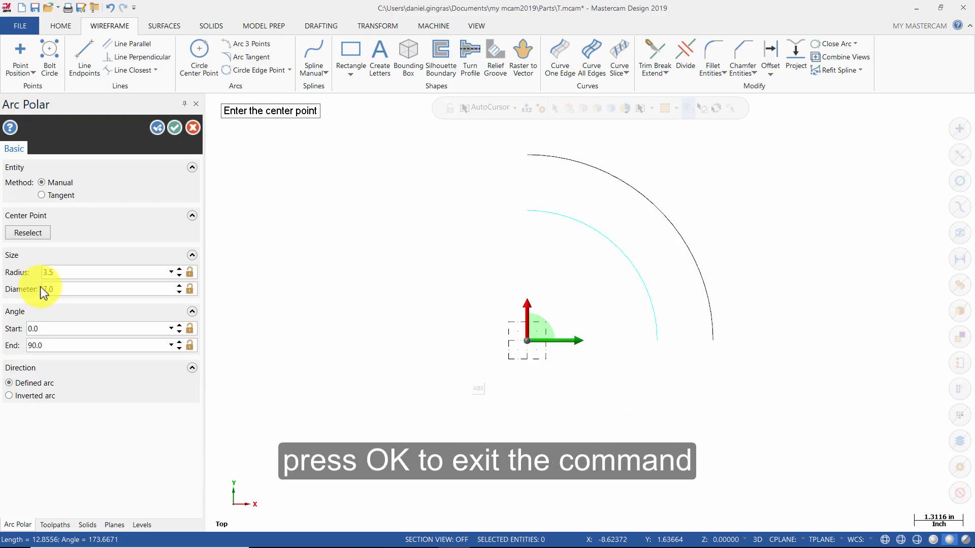
{"action": "left_click", "coordinate": [182, 130]}
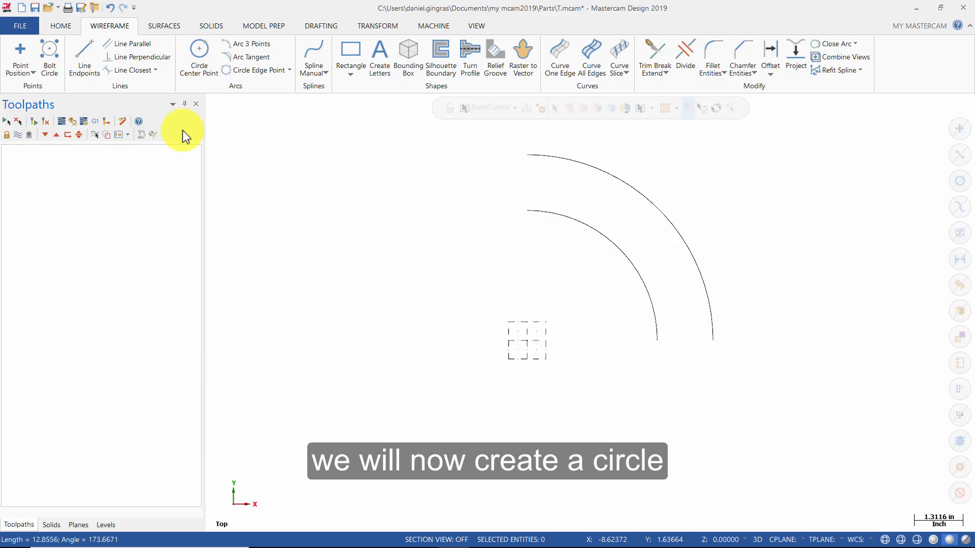
Create a center-point circle with a radius of 0.375 inches centered at coordinates 3.375,2.125.
{"action": "left_click", "coordinate": [196, 50]}
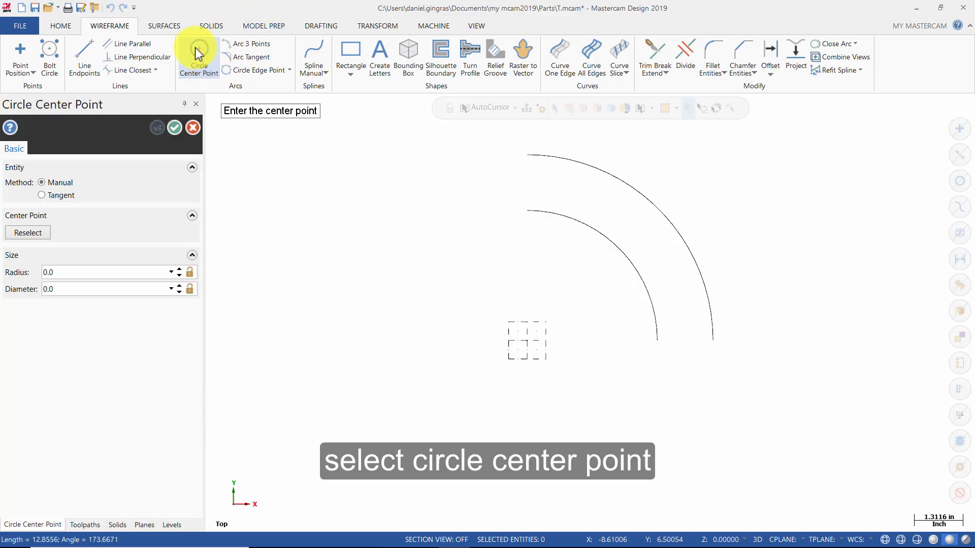
{"action": "left_click", "coordinate": [84, 273]}
{"action": "type", "text": ".375"}
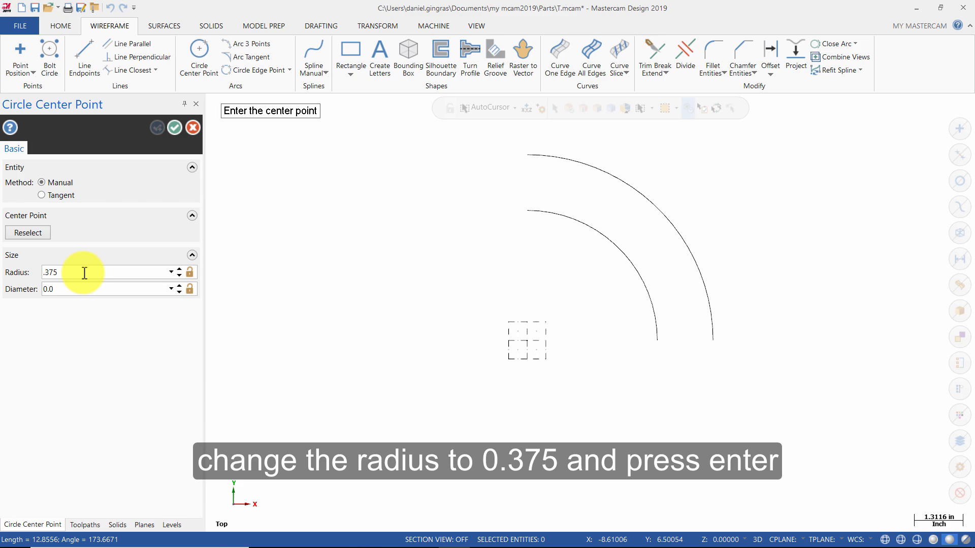
{"action": "key", "text": "Return"}
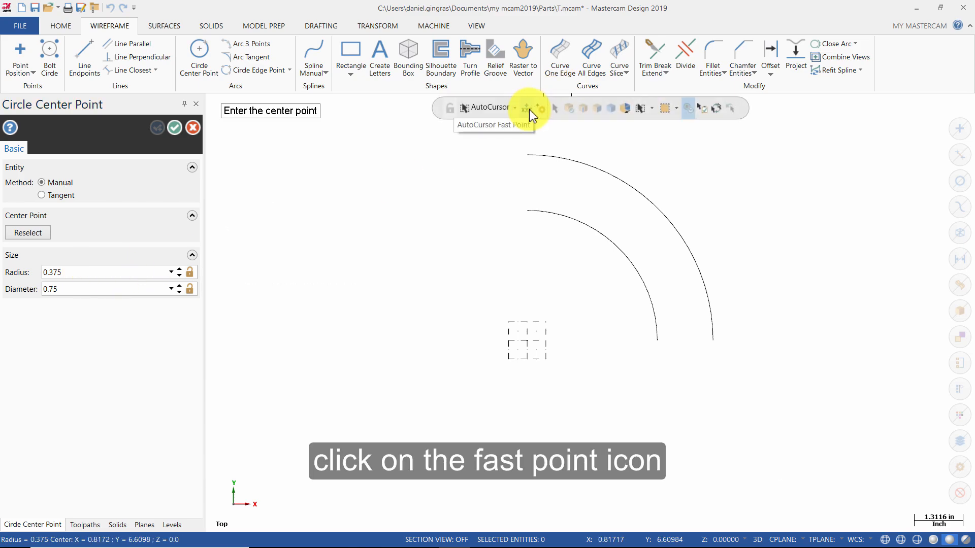
{"action": "left_click", "coordinate": [529, 109]}
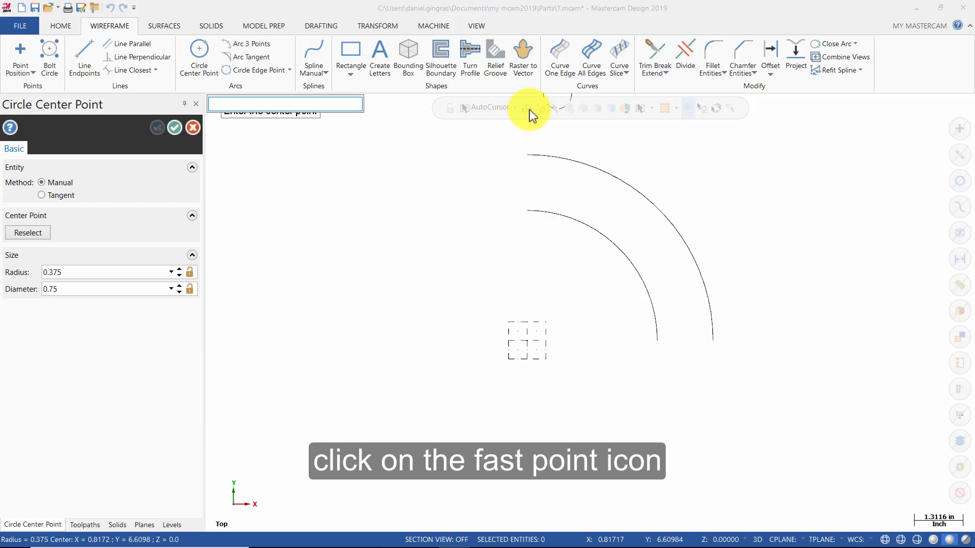
{"action": "type", "text": "3"}
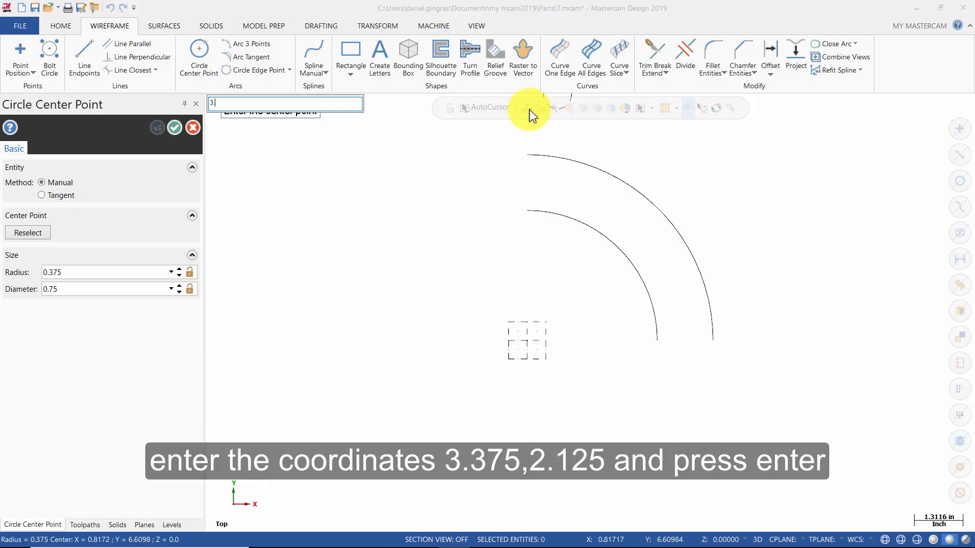
{"action": "type", "text": ".375,2.125"}
{"action": "key", "text": "Return"}
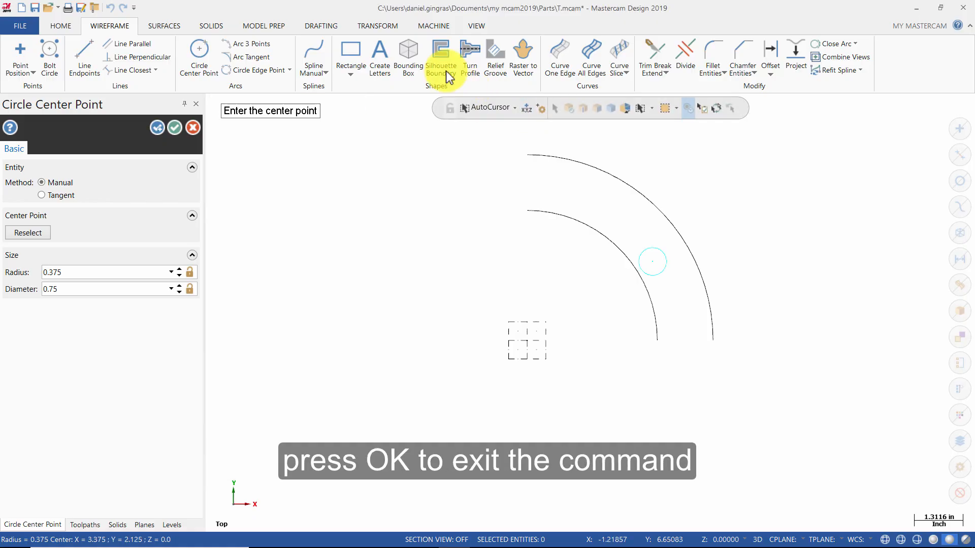
{"action": "left_click", "coordinate": [175, 128]}
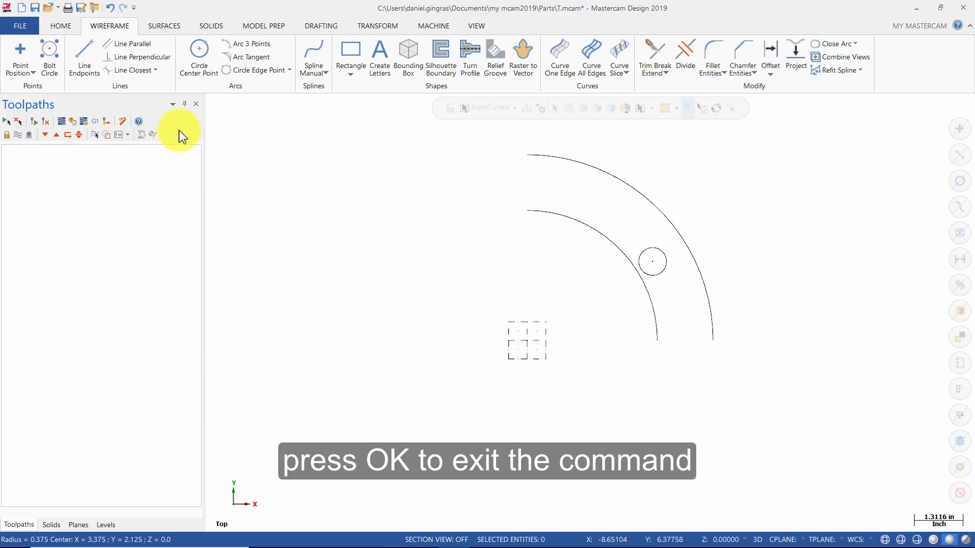
Draw a freeform tangent line about 1.77 inches long at 180 degrees, starting from the upper side of the small circle.
{"action": "left_click", "coordinate": [91, 62]}
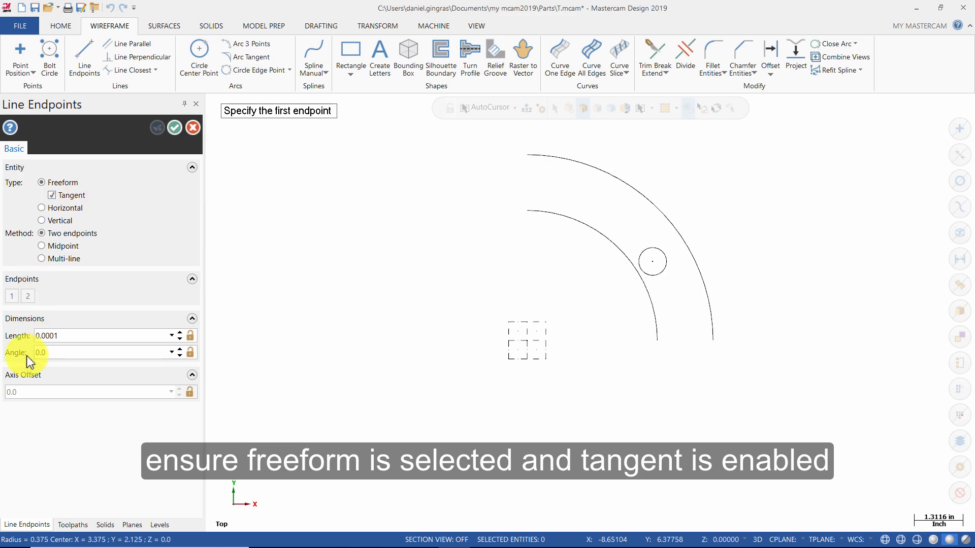
{"action": "left_click", "coordinate": [72, 353]}
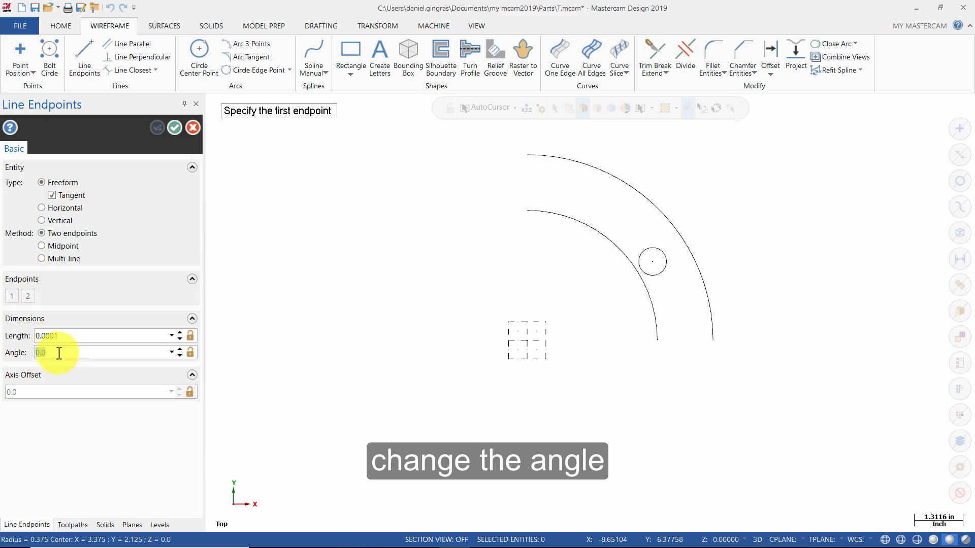
{"action": "type", "text": "180"}
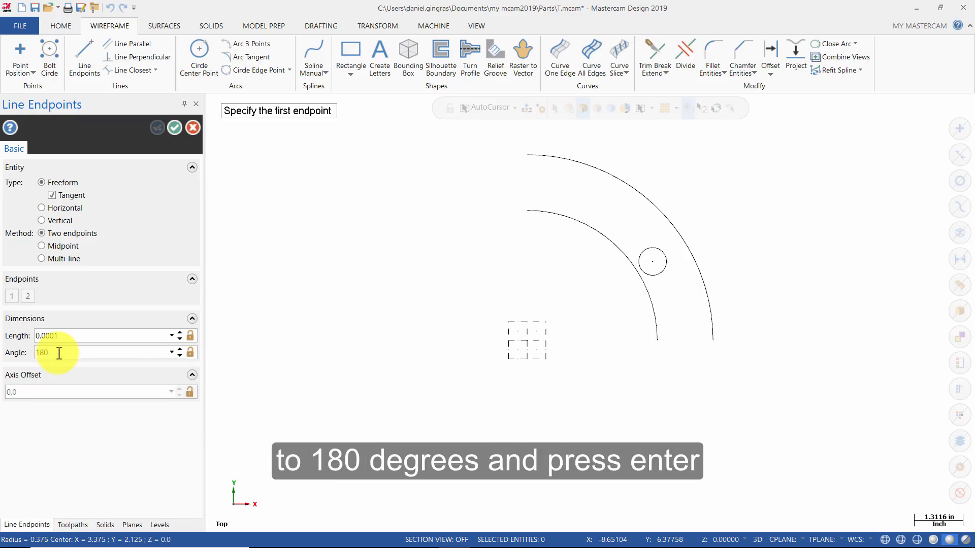
{"action": "key", "text": "Return"}
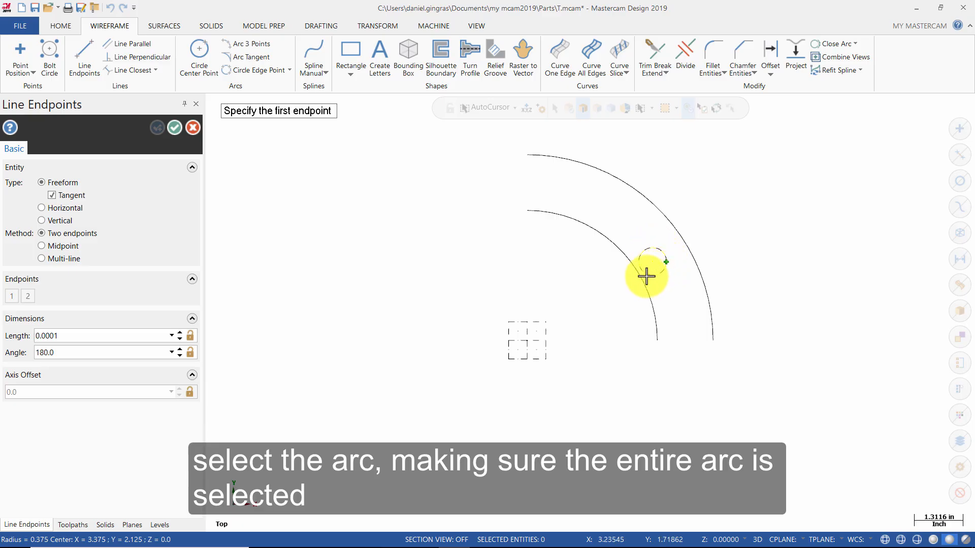
{"action": "left_click", "coordinate": [643, 252]}
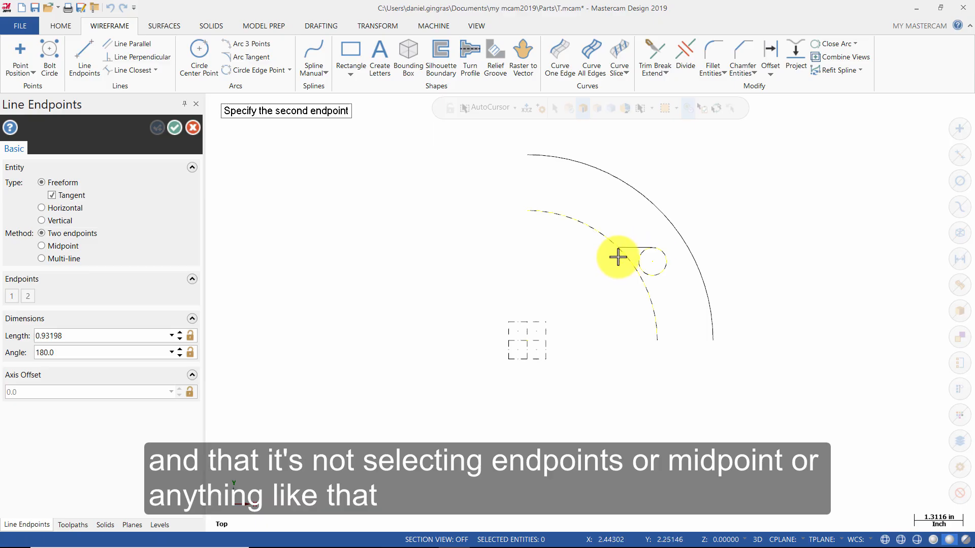
{"action": "left_click", "coordinate": [587, 253]}
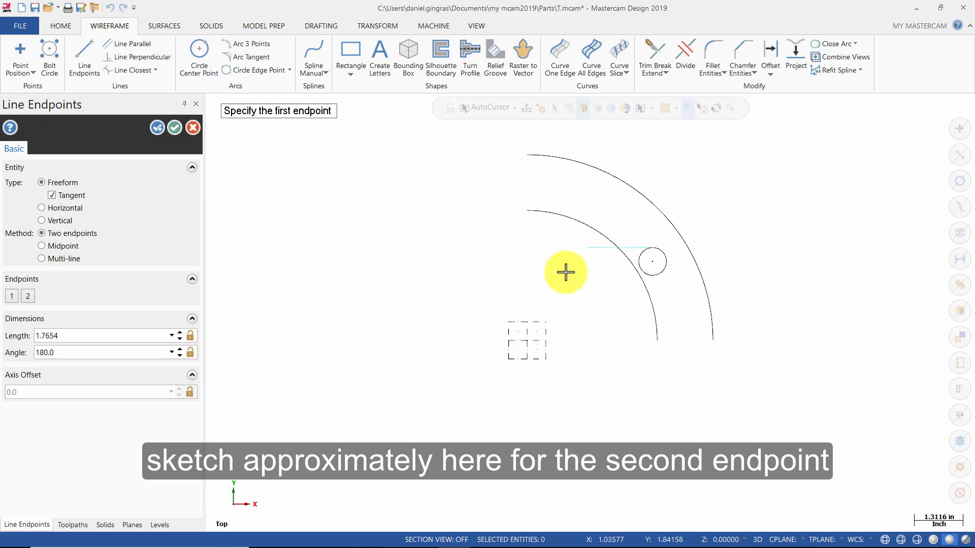
{"action": "left_click", "coordinate": [175, 133]}
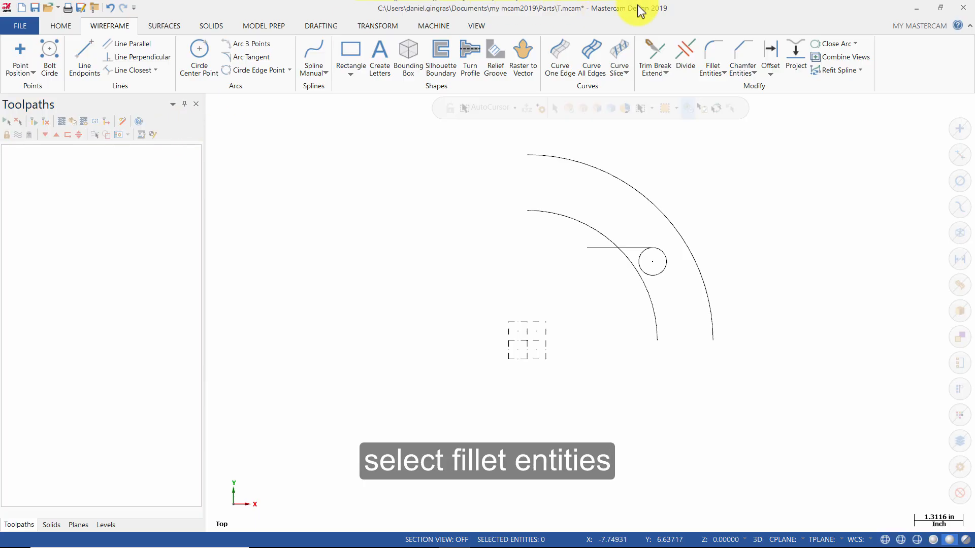
Fillet the tangent line and the upper part of the inner arc with a 0.75 inch radius, trimming both entities.
{"action": "left_click", "coordinate": [723, 54]}
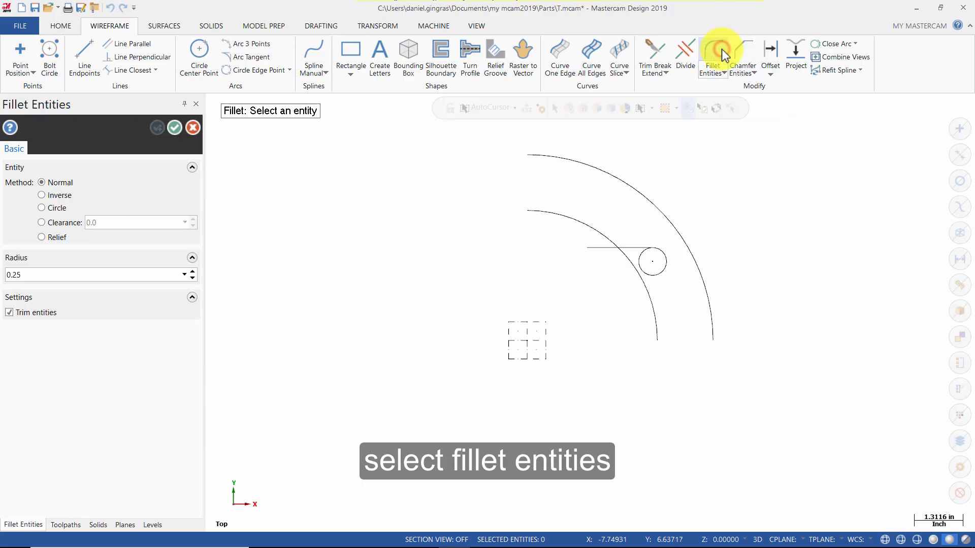
{"action": "double_click", "coordinate": [80, 273]}
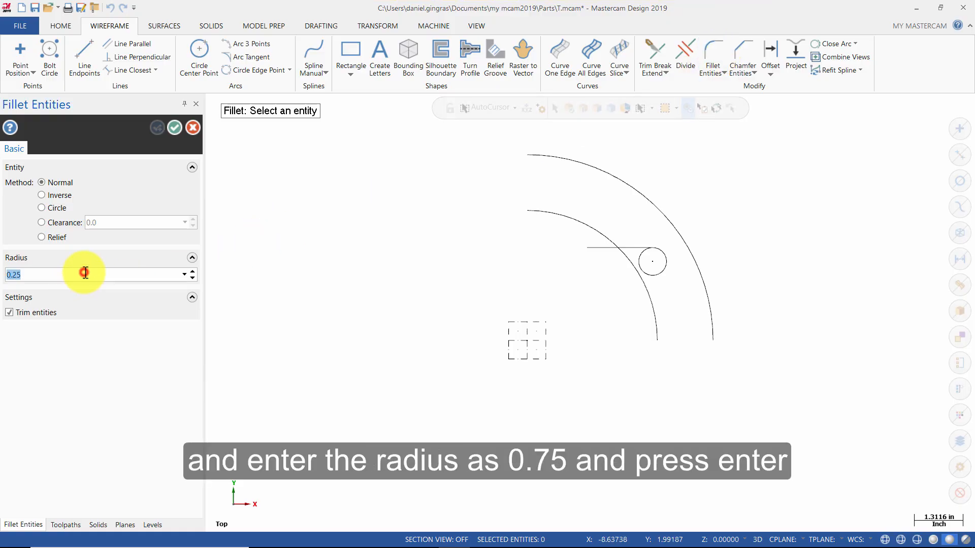
{"action": "key", "text": "BackSpace"}
{"action": "type", "text": ".75"}
{"action": "key", "text": "Return"}
{"action": "left_click", "coordinate": [635, 247]}
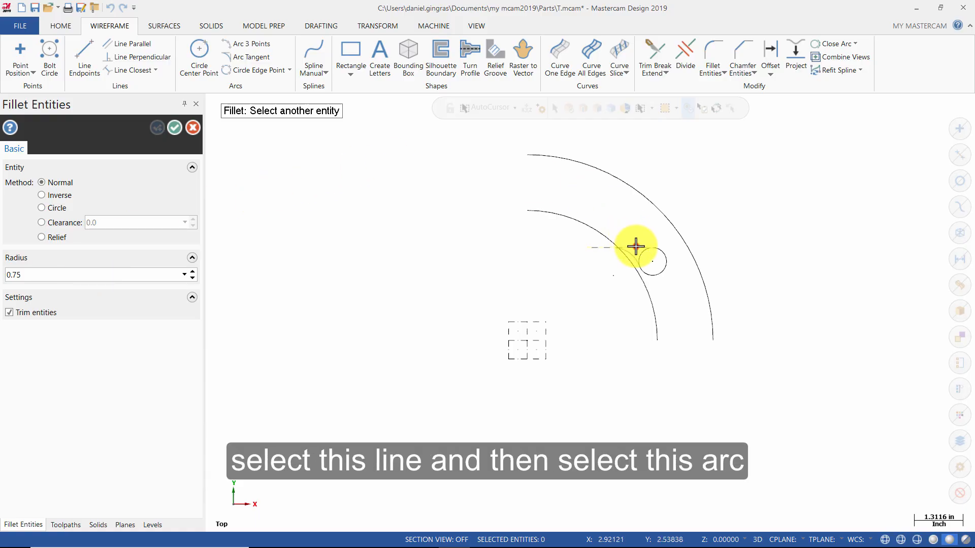
{"action": "left_click", "coordinate": [592, 229]}
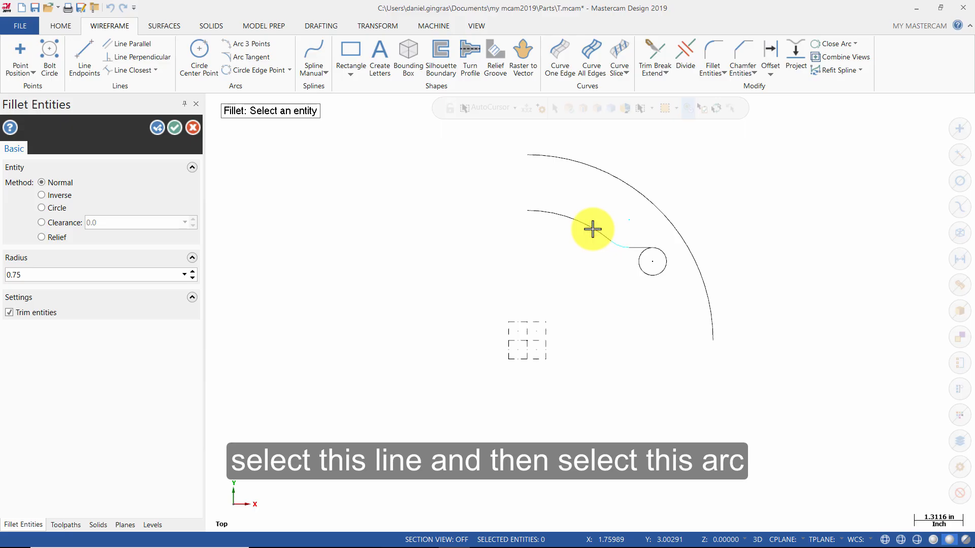
{"action": "left_click", "coordinate": [175, 128]}
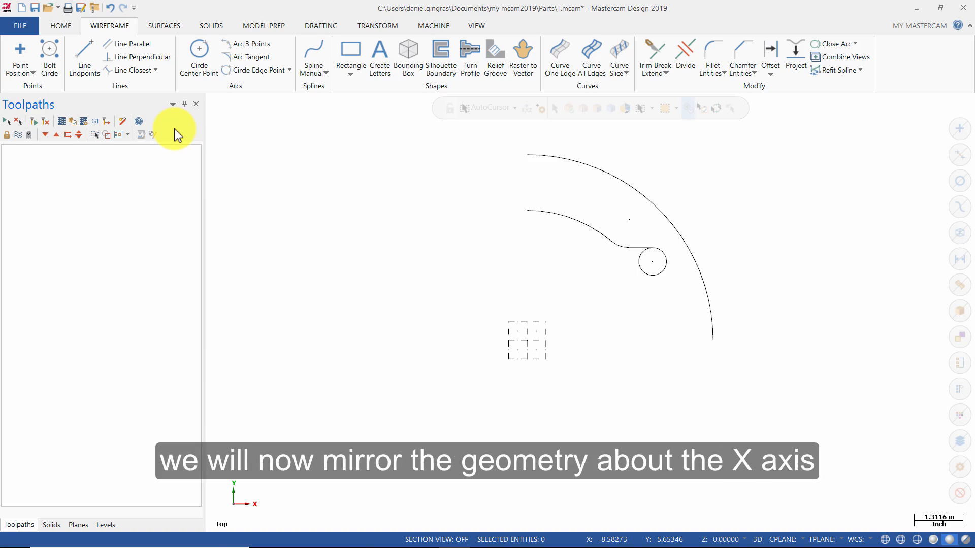
Mirror a copy of all the geometry about the X axis and clear the group and result colors.
{"action": "left_click", "coordinate": [382, 29]}
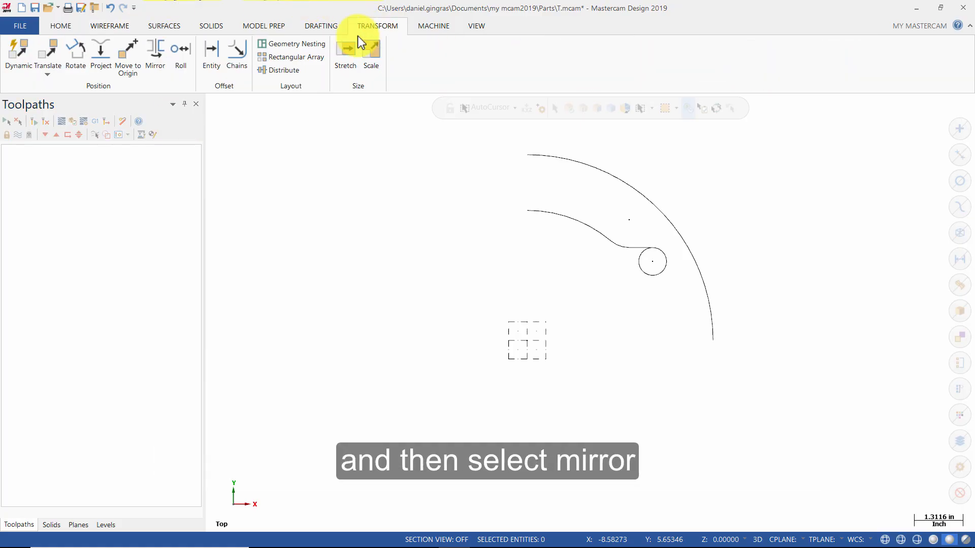
{"action": "left_click", "coordinate": [155, 50]}
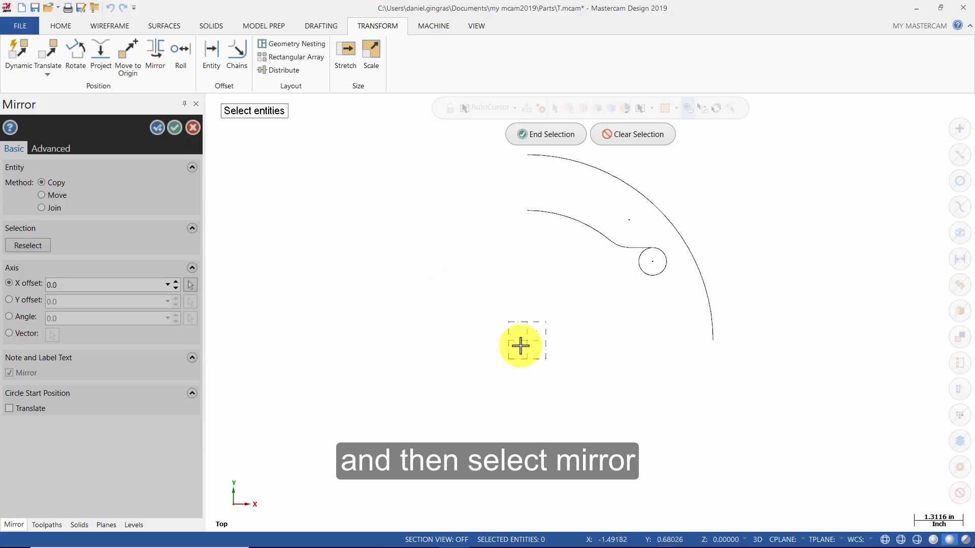
{"action": "mouse_move", "coordinate": [418, 124]}
{"action": "left_mouse_down"}
{"action": "mouse_move", "coordinate": [730, 351]}
{"action": "mouse_move", "coordinate": [765, 391]}
{"action": "left_mouse_up"}
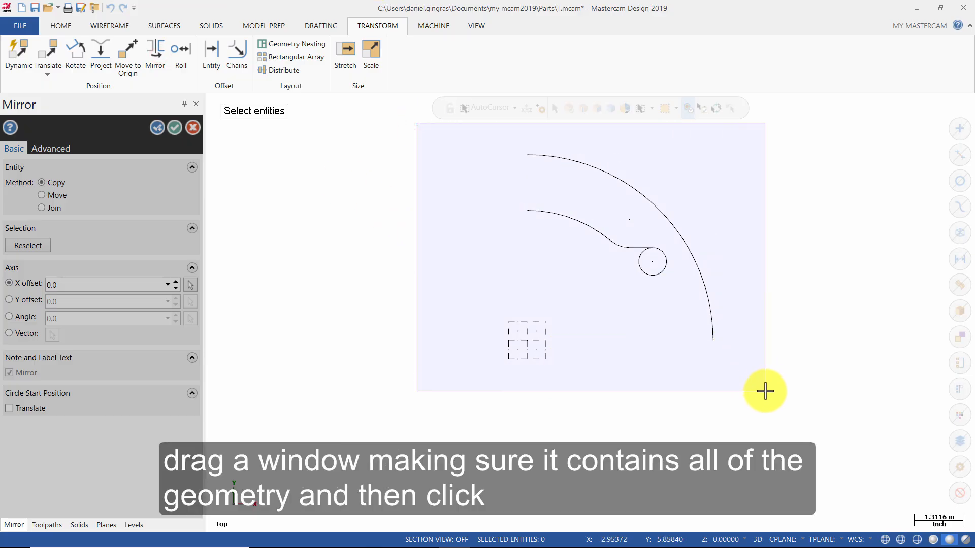
{"action": "left_click_drag", "start_coordinate": [765, 391], "coordinate": [765, 391]}
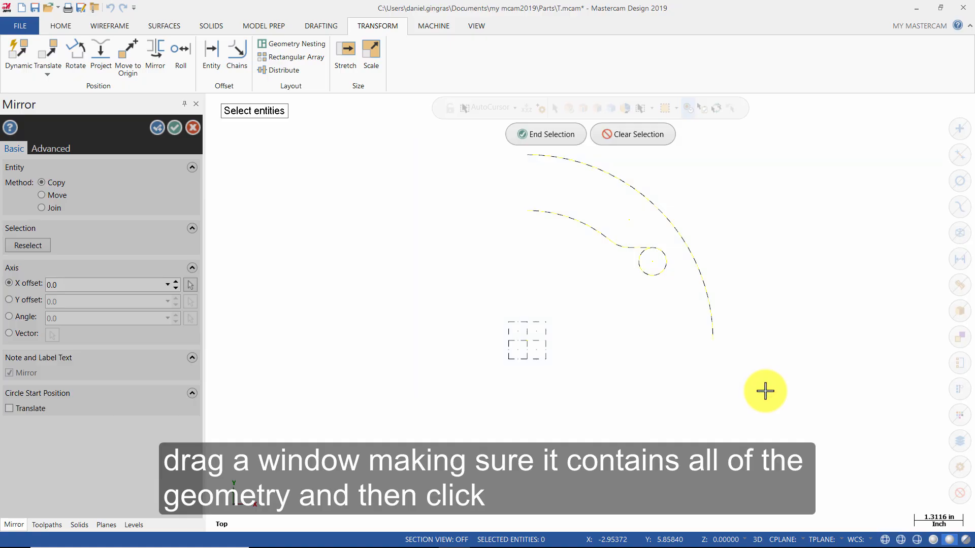
{"action": "left_click", "coordinate": [558, 135]}
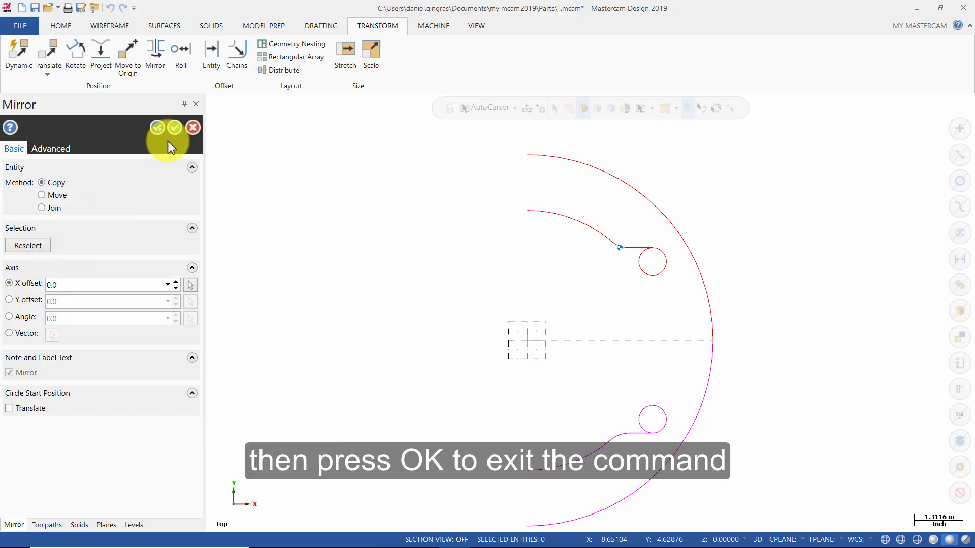
{"action": "left_click", "coordinate": [175, 127]}
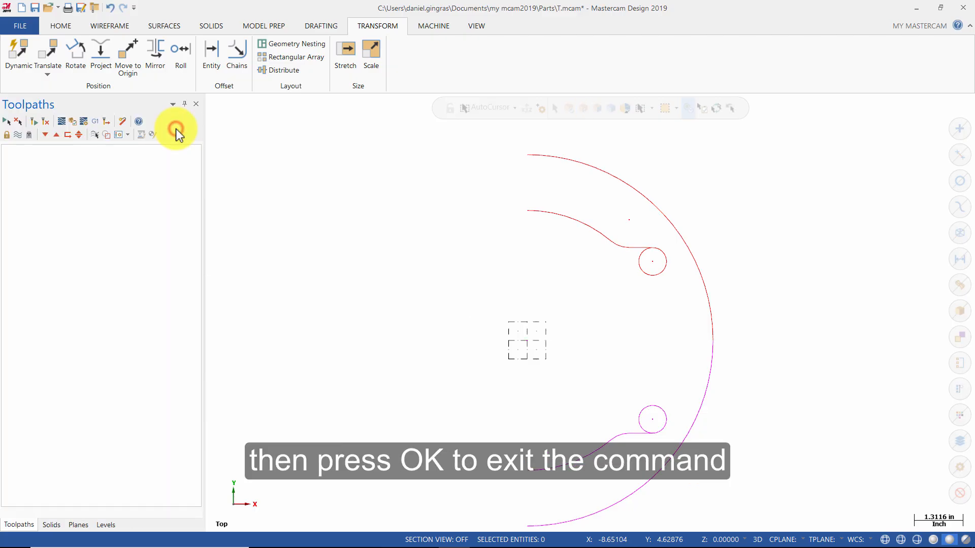
{"action": "right_click", "coordinate": [406, 287]}
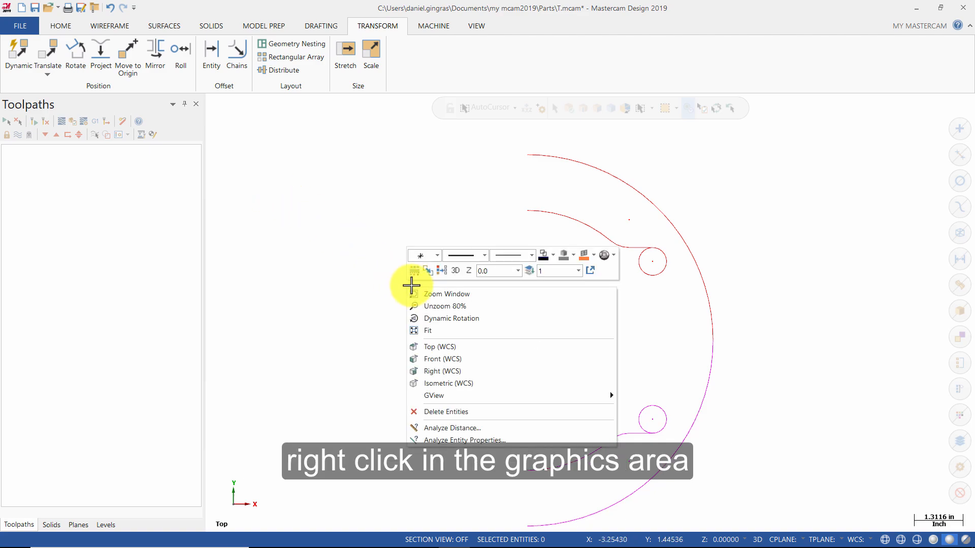
{"action": "left_click", "coordinate": [443, 273]}
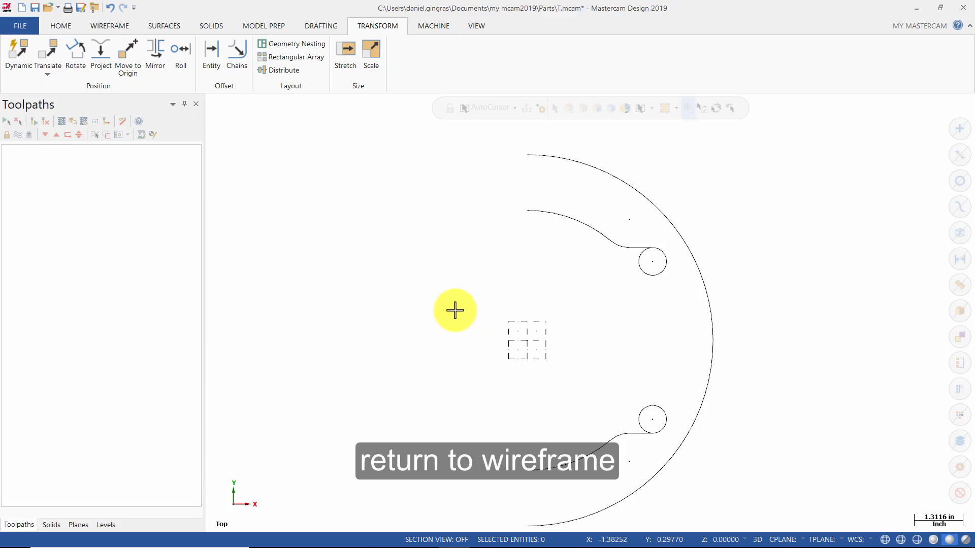
Set up an Arc Tangent with the Arc two entities method and a radius of 5 inches.
{"action": "left_click", "coordinate": [131, 27]}
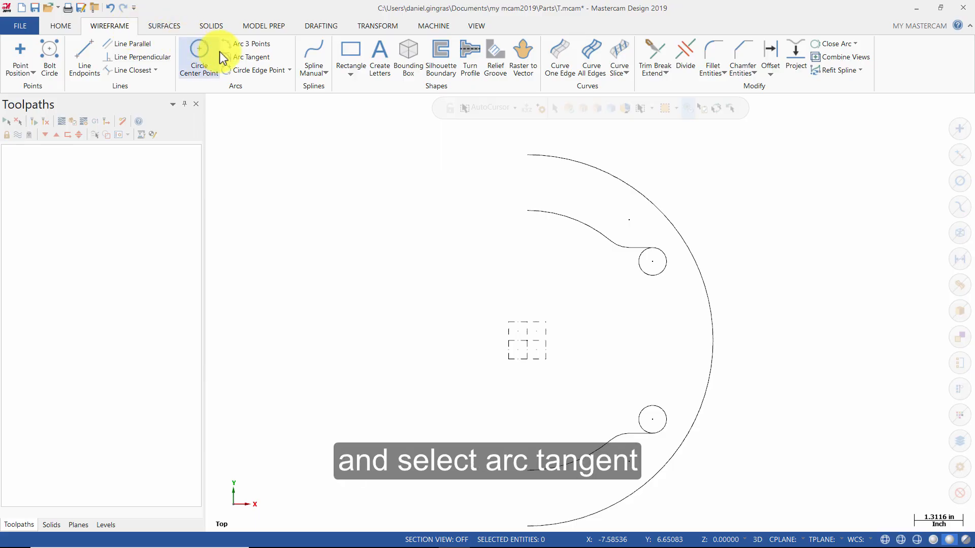
{"action": "left_click", "coordinate": [245, 57]}
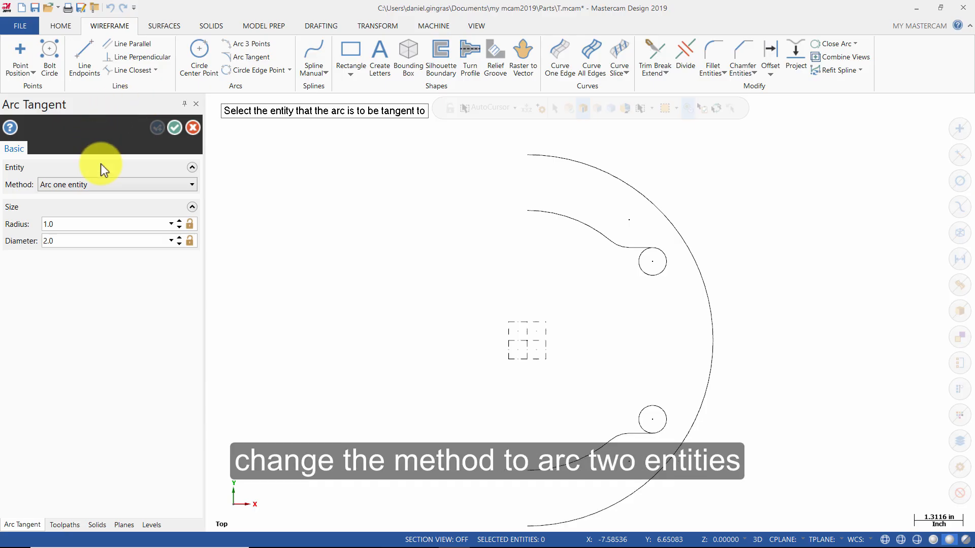
{"action": "left_click", "coordinate": [99, 184]}
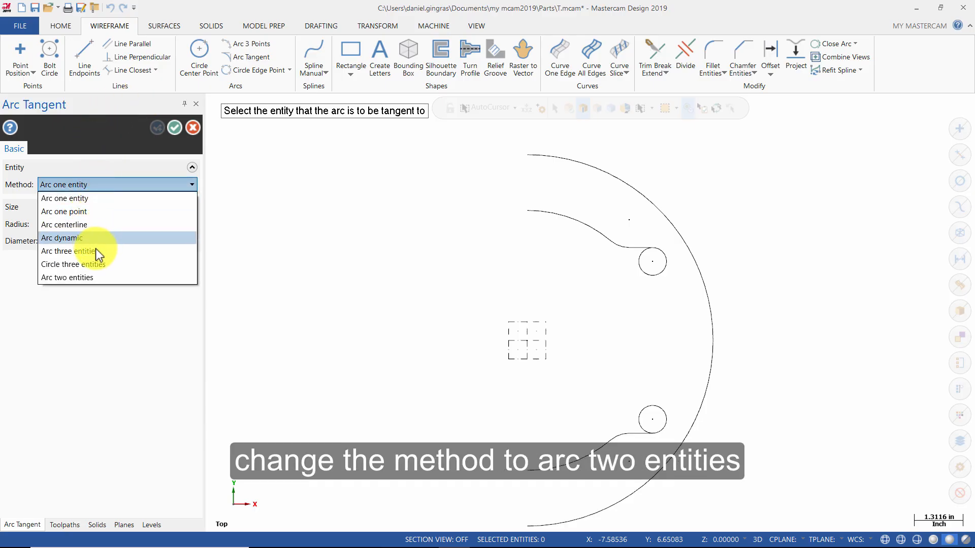
{"action": "left_click", "coordinate": [96, 277]}
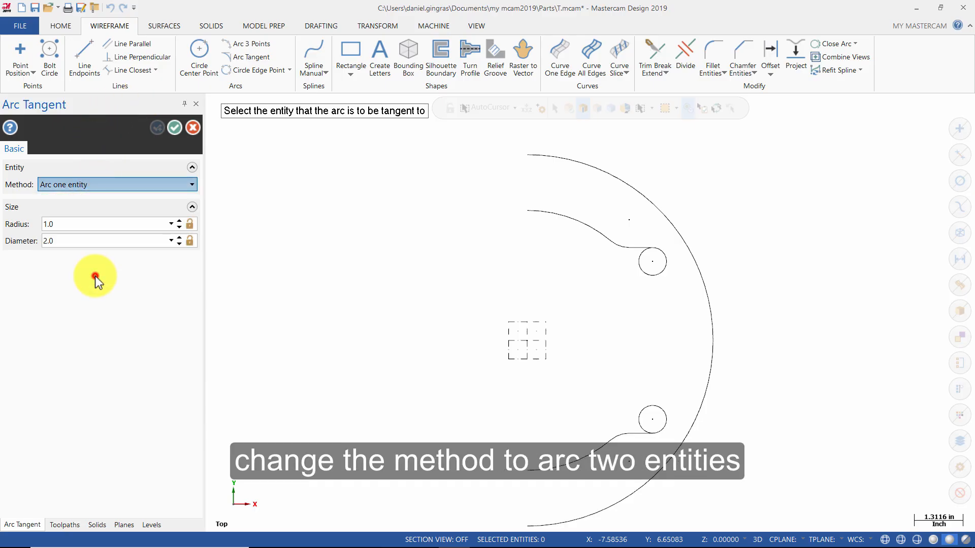
{"action": "double_click", "coordinate": [90, 226]}
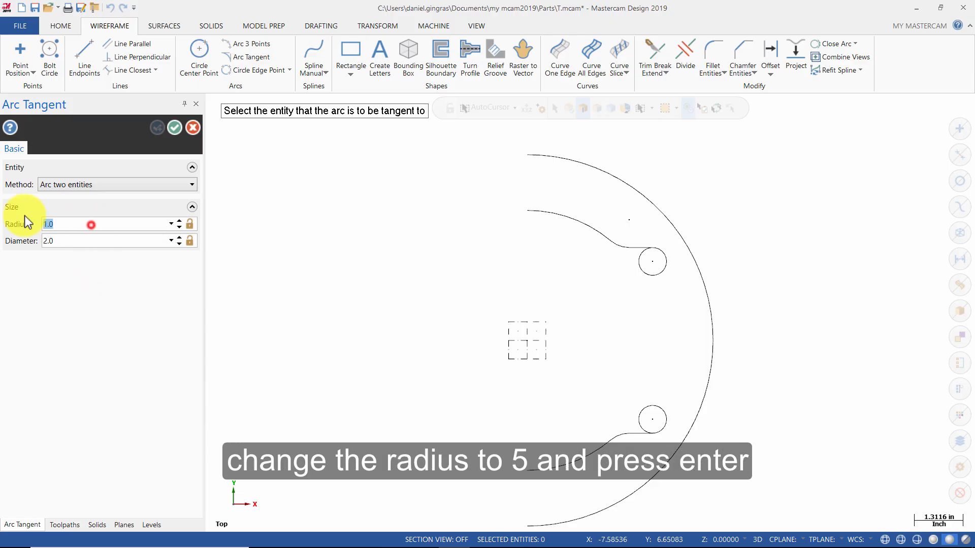
{"action": "type", "text": "5"}
{"action": "key", "text": "Return"}
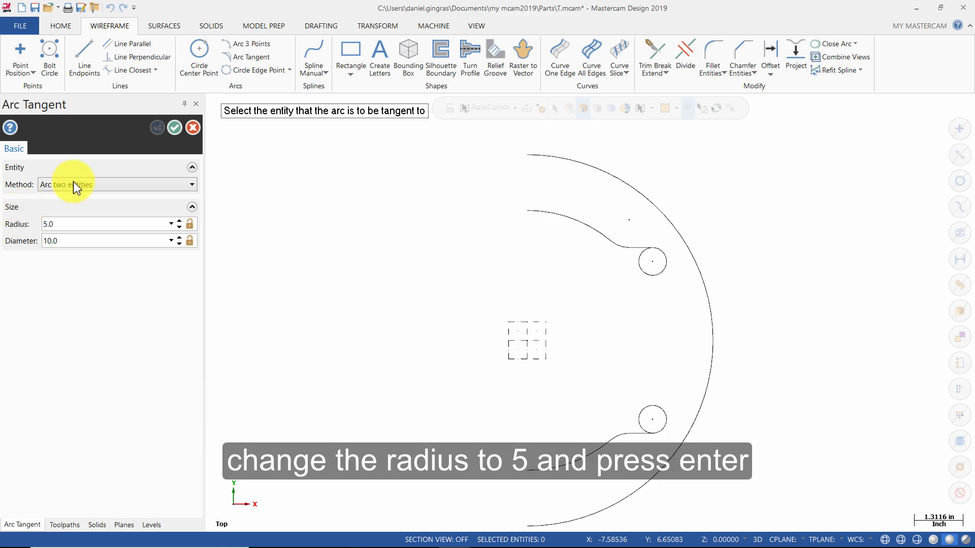
Create the arc tangent to both small circles, keeping the solution that joins their outer sides and bows toward the origin.
{"action": "left_click", "coordinate": [654, 275]}
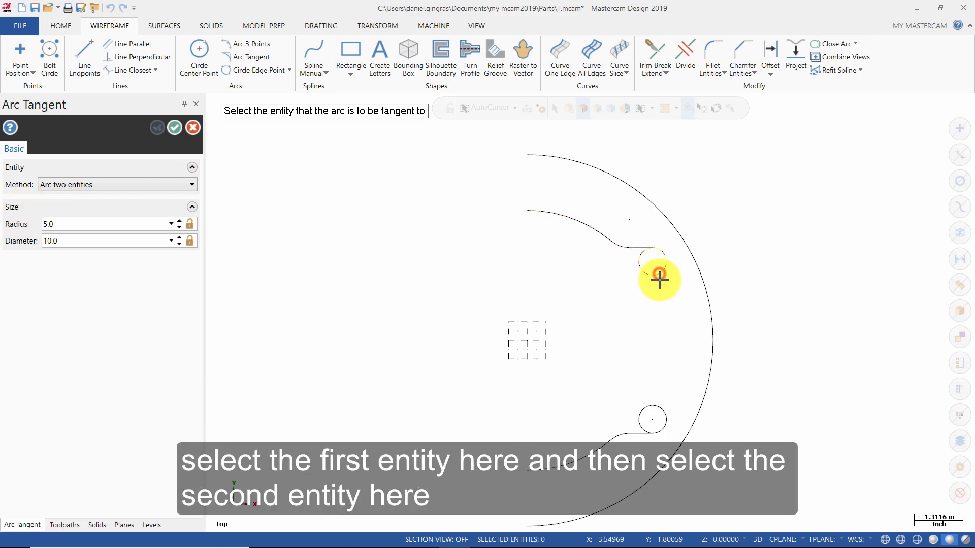
{"action": "left_click", "coordinate": [658, 405]}
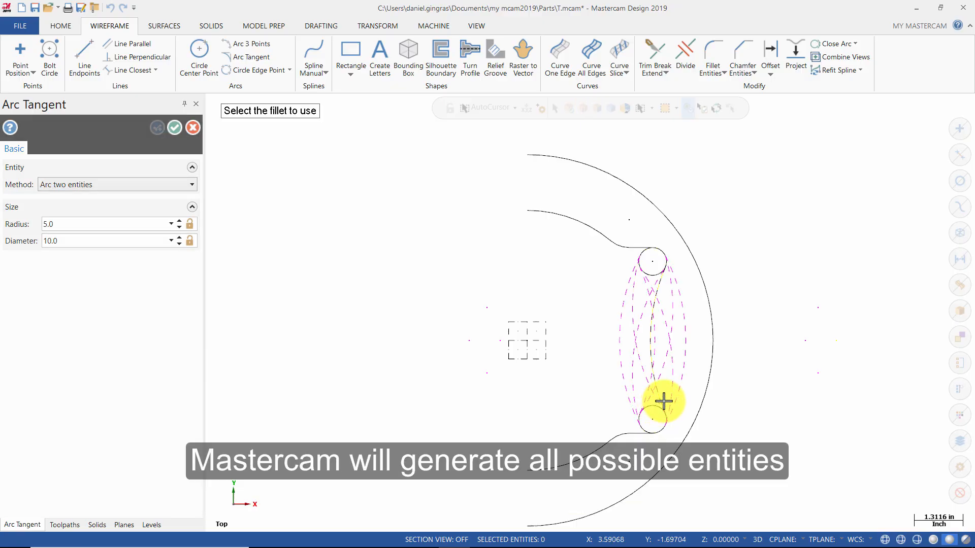
{"action": "scroll", "coordinate": [692, 349], "scroll_direction": "up", "scroll_amount": 5}
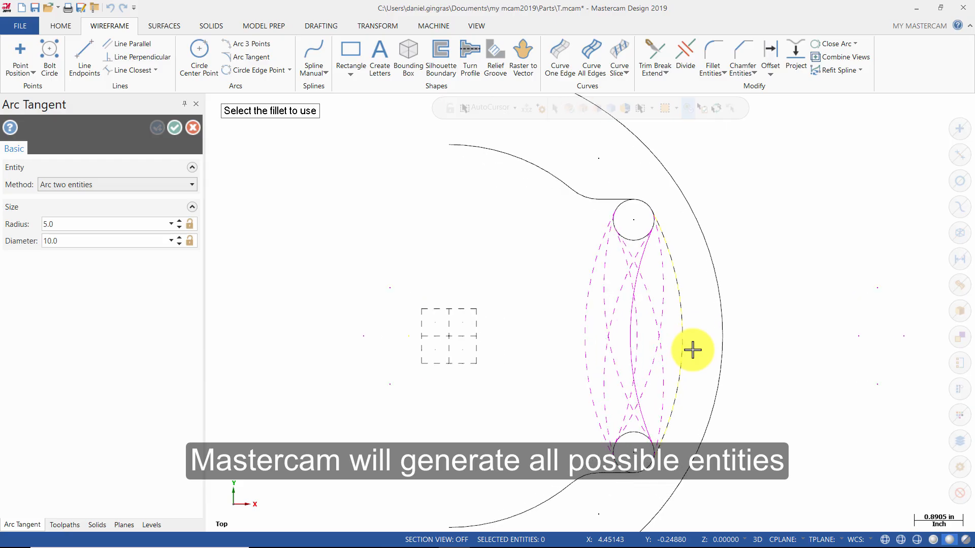
{"action": "scroll", "coordinate": [692, 349], "scroll_direction": "up", "scroll_amount": 2}
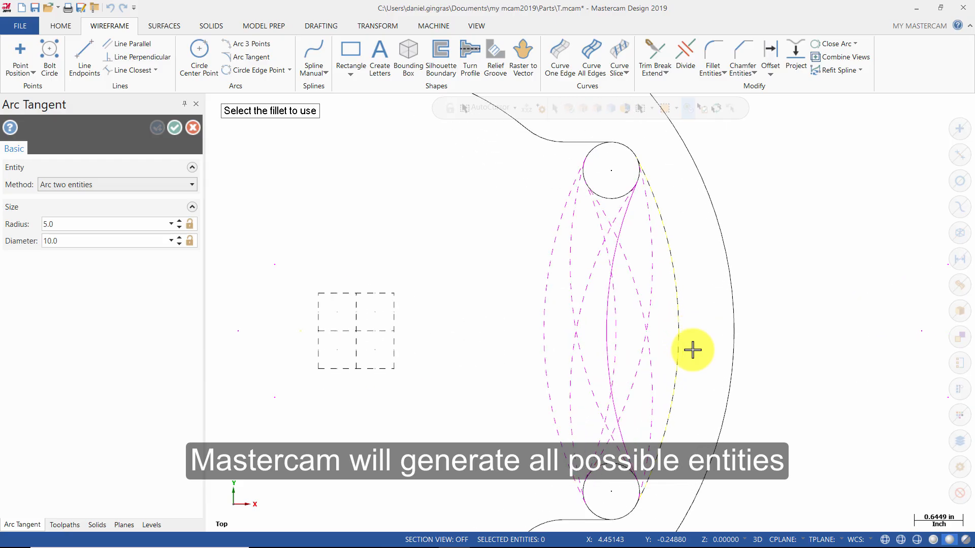
{"action": "left_click", "coordinate": [601, 331]}
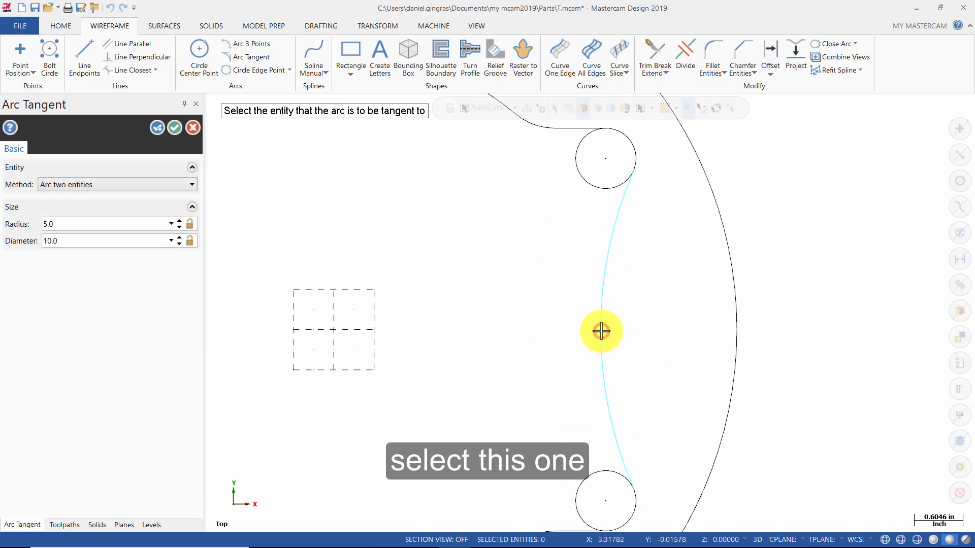
{"action": "scroll", "coordinate": [735, 359], "scroll_direction": "down", "scroll_amount": 3}
{"action": "scroll", "coordinate": [735, 360], "scroll_direction": "down", "scroll_amount": 2}
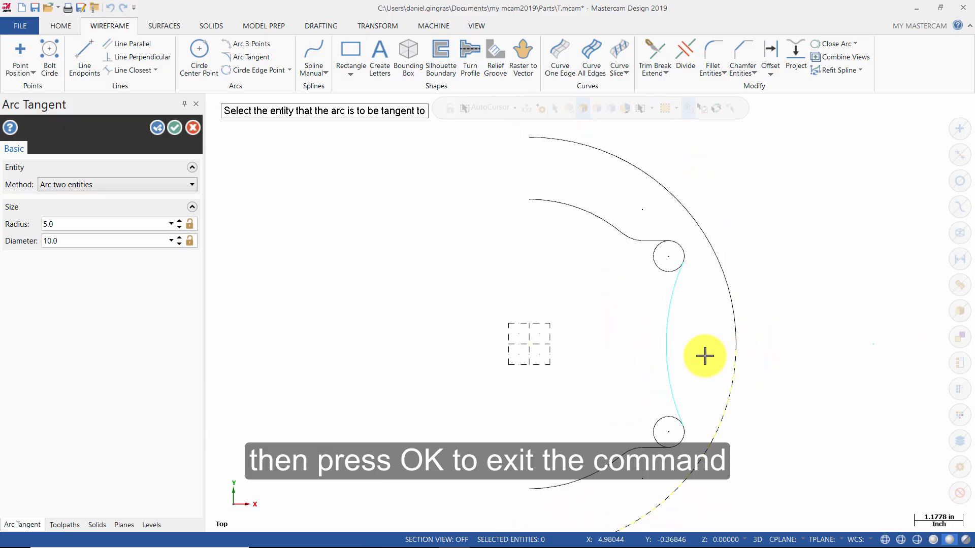
{"action": "left_click", "coordinate": [174, 128]}
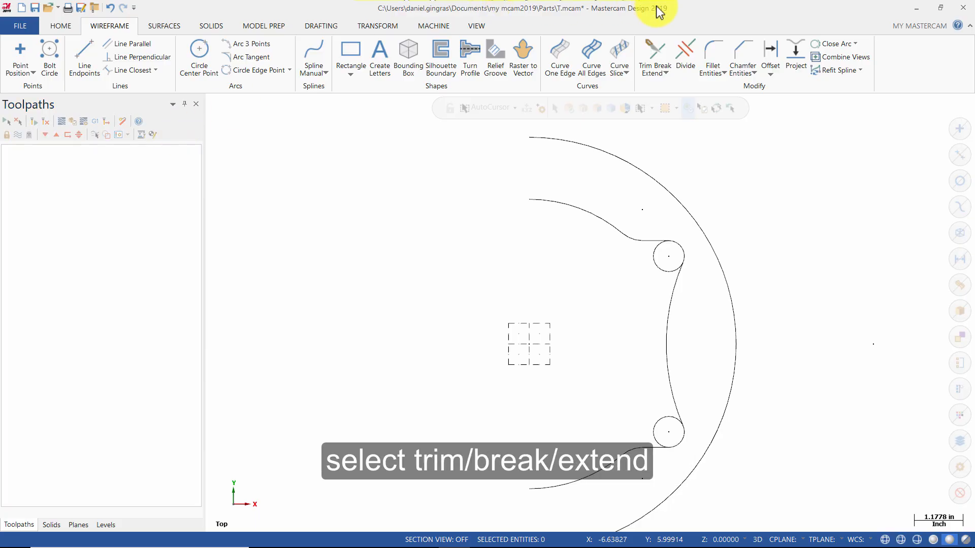
Trim the upper tangent line, the tangent arc and the upper small circle with Trim 3 entities, keeping the circle's outer corner arc.
{"action": "left_click", "coordinate": [659, 50]}
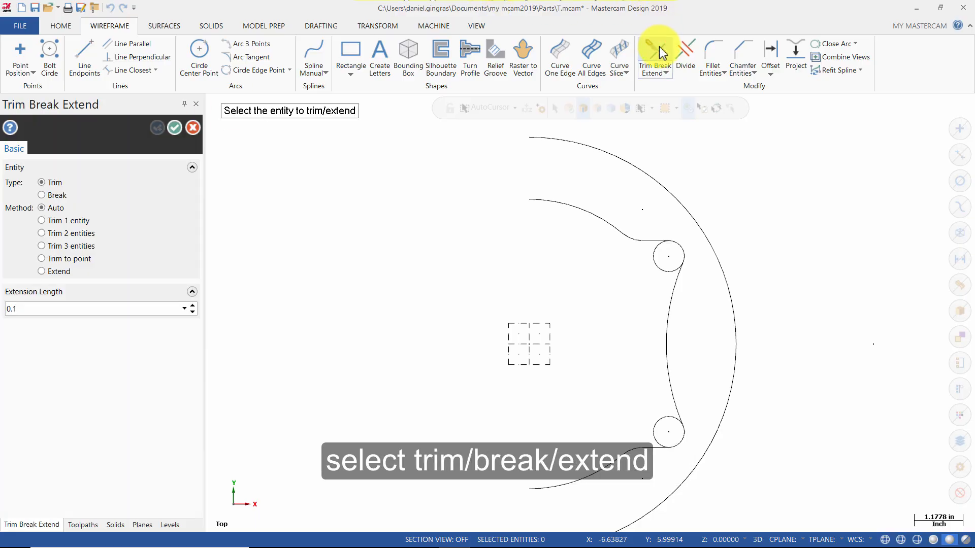
{"action": "left_click", "coordinate": [78, 249]}
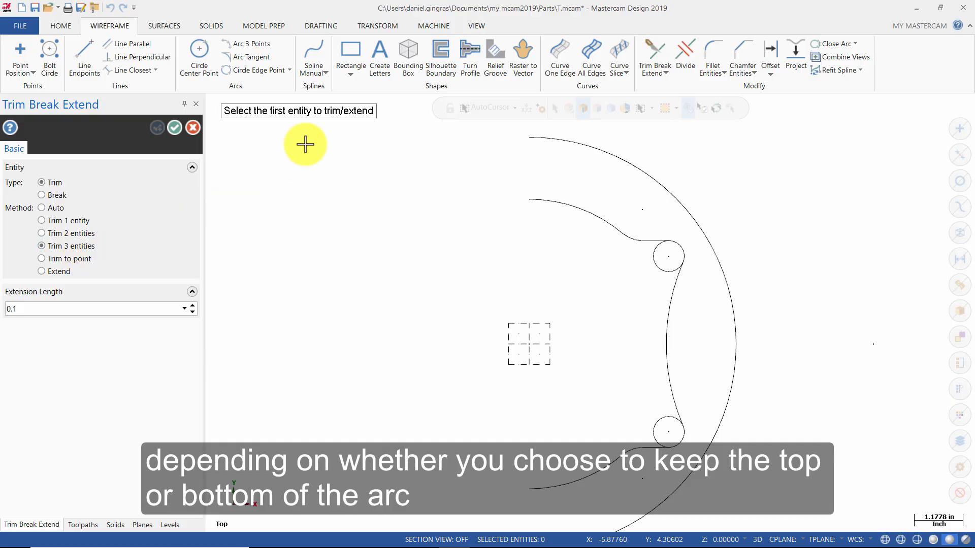
{"action": "left_click", "coordinate": [652, 239]}
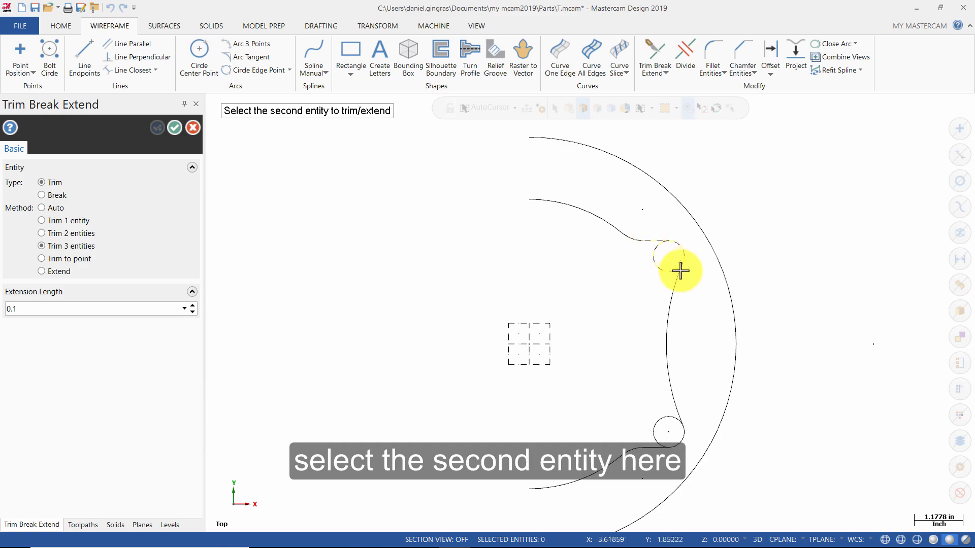
{"action": "left_click", "coordinate": [675, 297]}
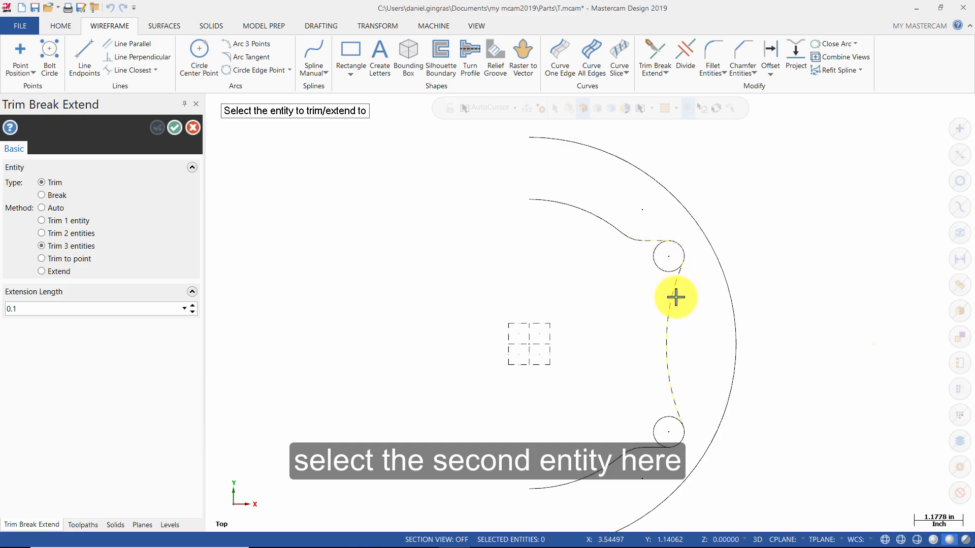
{"action": "left_click", "coordinate": [680, 246]}
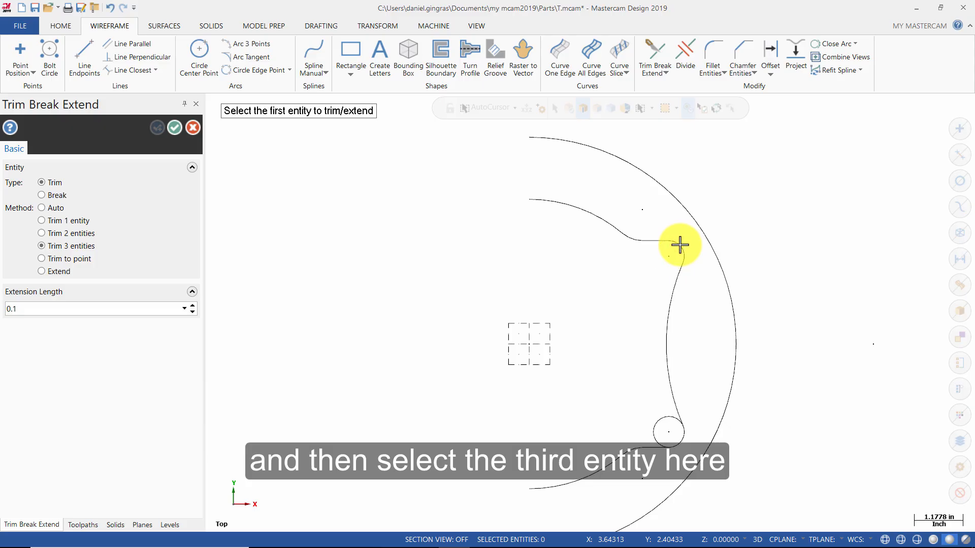
Trim the lower tangent line, the tangent arc and the lower small circle together, keeping the circle's outer corner arc.
{"action": "scroll", "coordinate": [770, 308], "scroll_direction": "down", "scroll_amount": 3}
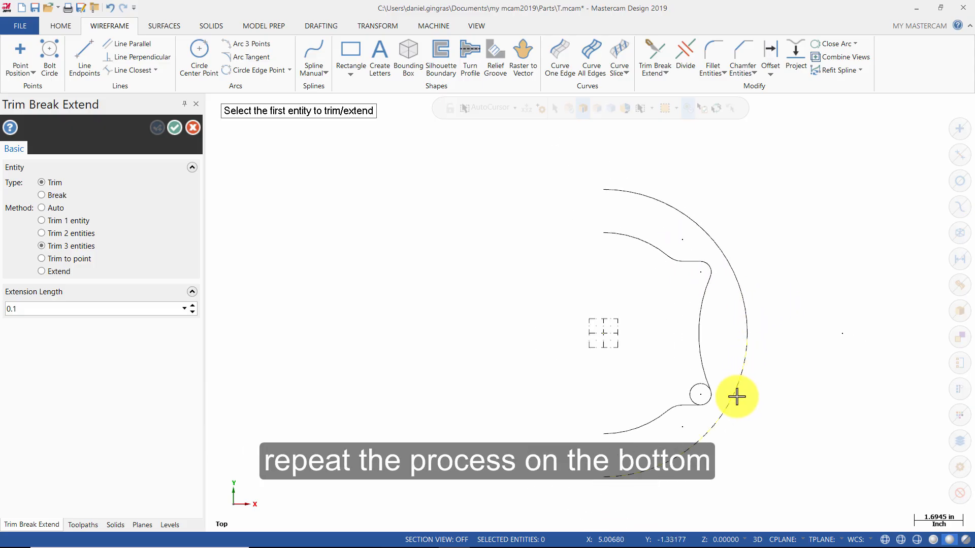
{"action": "scroll", "coordinate": [718, 420], "scroll_direction": "up", "scroll_amount": 5}
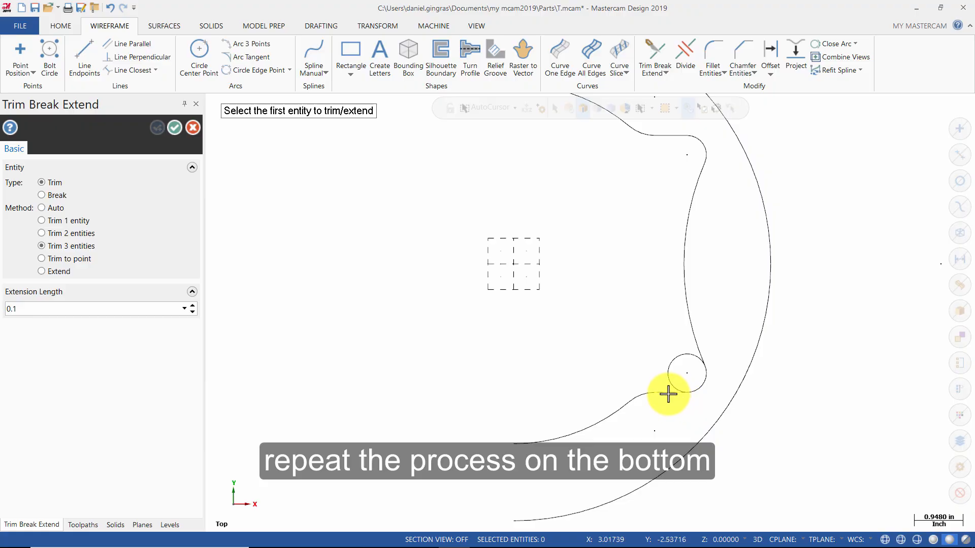
{"action": "left_click", "coordinate": [668, 394]}
{"action": "left_click", "coordinate": [698, 336]}
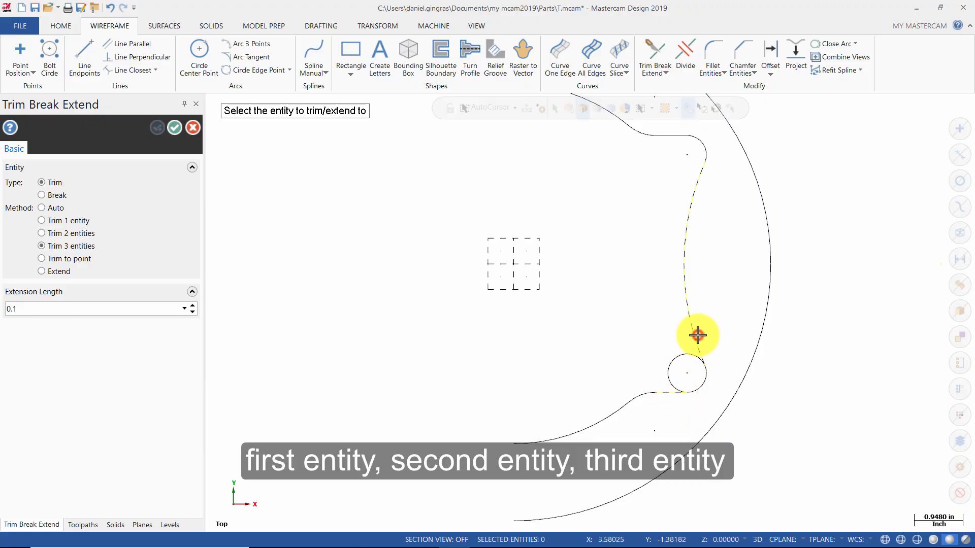
{"action": "left_click", "coordinate": [704, 384]}
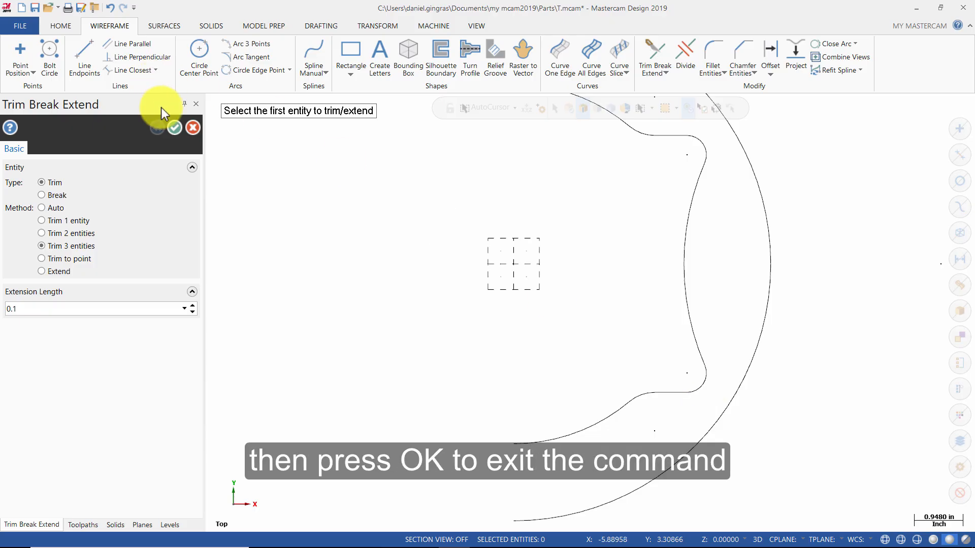
{"action": "left_click", "coordinate": [180, 127]}
Mirror a copy of the complete outer and inner chains about the Y axis and clear the group and result colors.
{"action": "scroll", "coordinate": [511, 347], "scroll_direction": "down", "scroll_amount": 3}
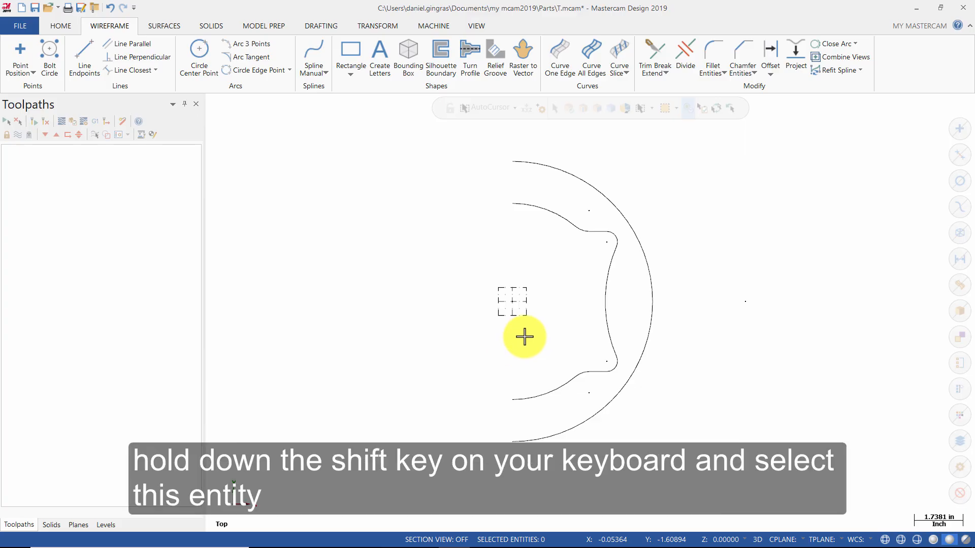
{"action": "left_click", "coordinate": [620, 206], "text": "shift"}
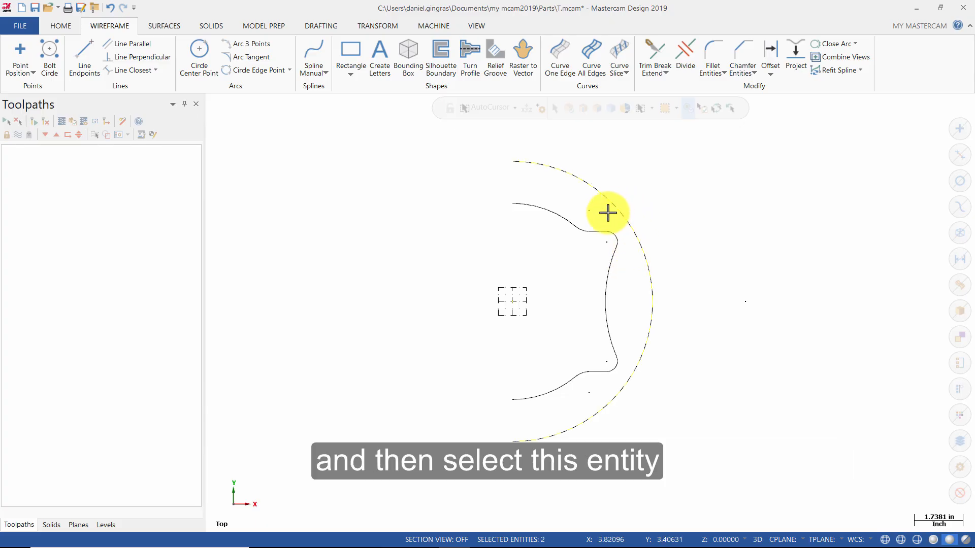
{"action": "left_click", "coordinate": [561, 219], "text": "shift"}
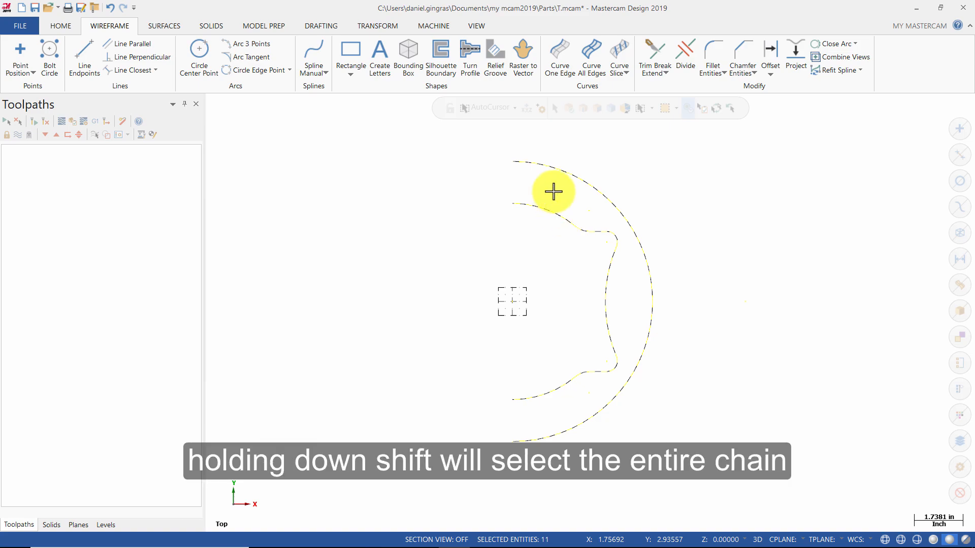
{"action": "left_click", "coordinate": [394, 24]}
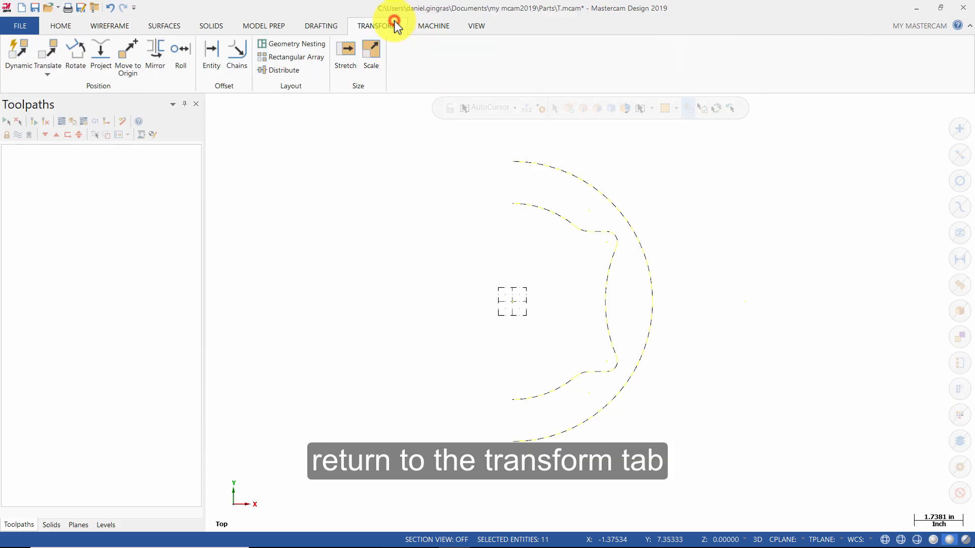
{"action": "left_click", "coordinate": [157, 50]}
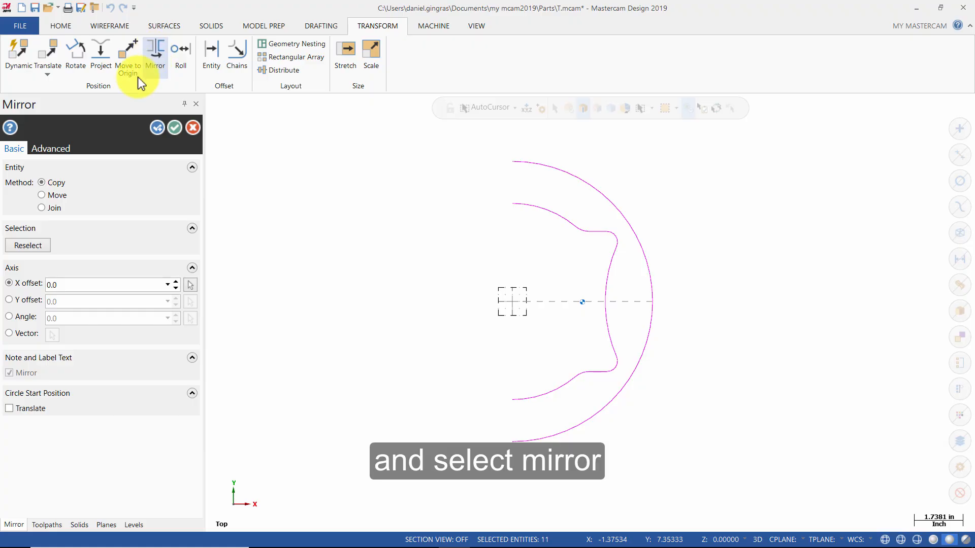
{"action": "left_click", "coordinate": [10, 300]}
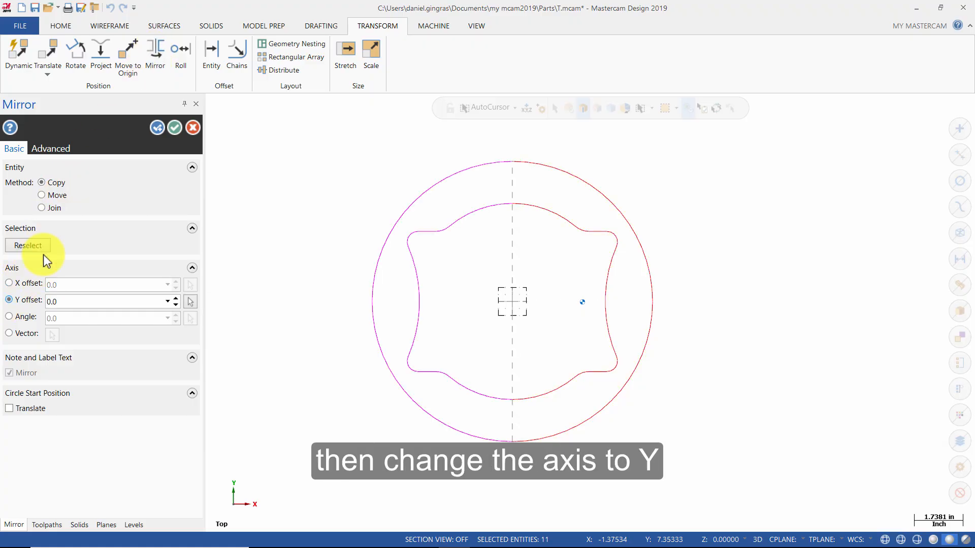
{"action": "left_click", "coordinate": [176, 130]}
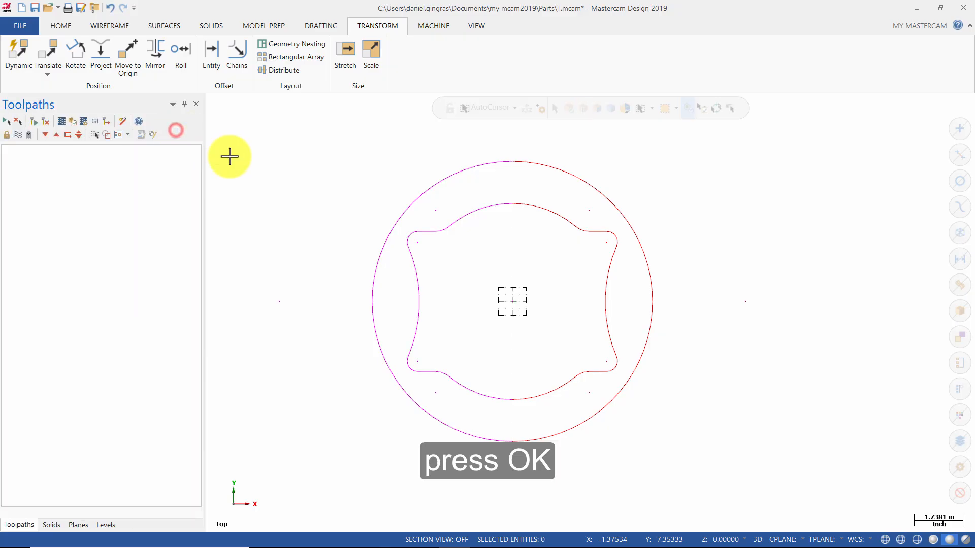
{"action": "right_click", "coordinate": [314, 192]}
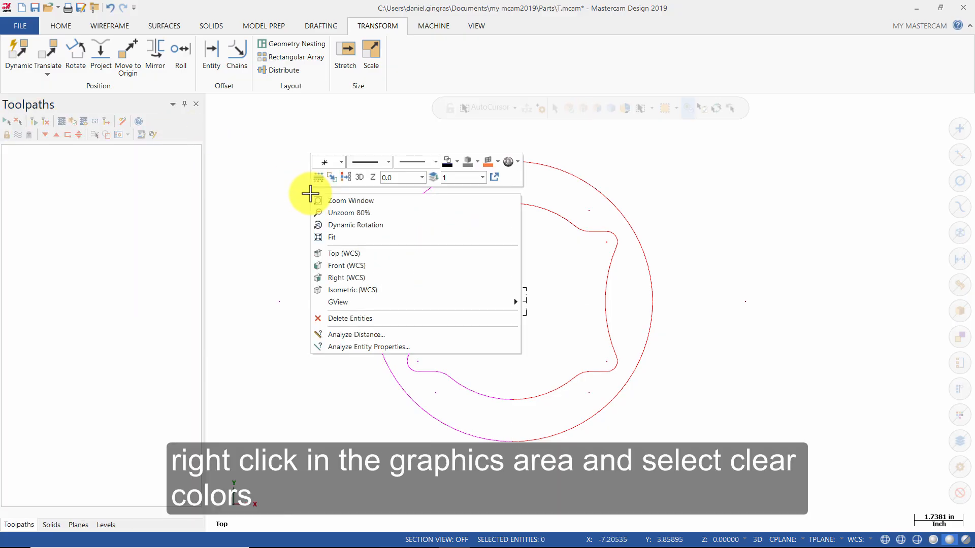
{"action": "left_click", "coordinate": [349, 178]}
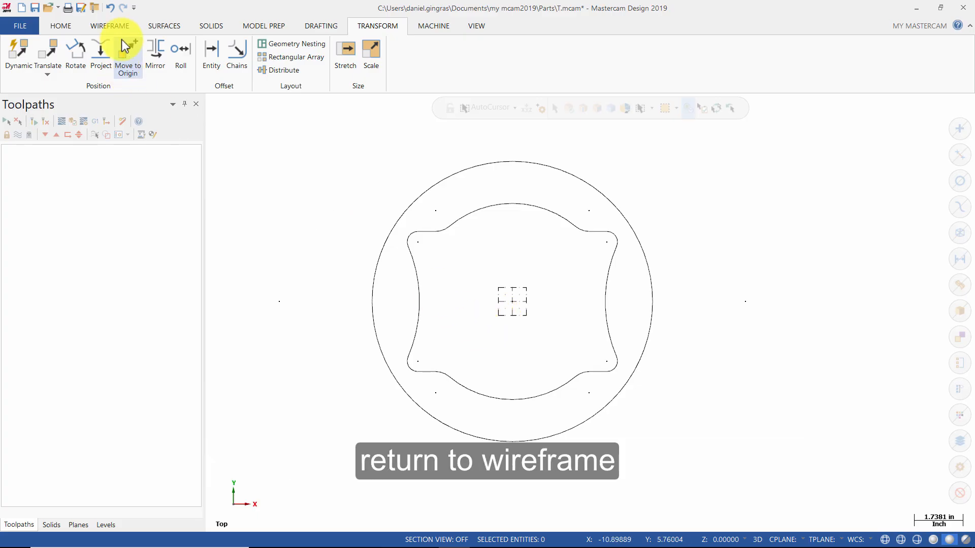
Sketch a NURBS ellipse centered on the origin with an A radius of about 2.73 and a B radius of about 1.34 inches.
{"action": "left_click", "coordinate": [113, 27]}
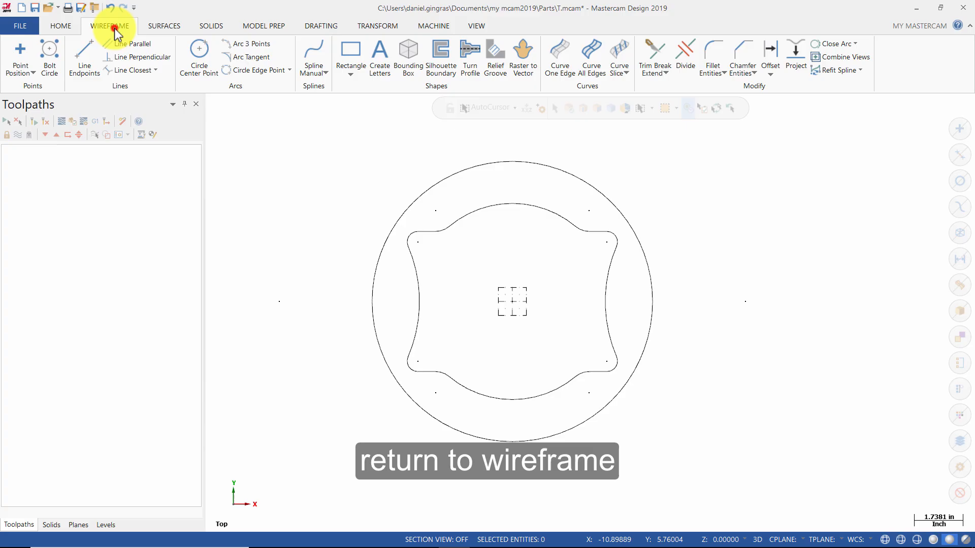
{"action": "left_click", "coordinate": [349, 75]}
{"action": "left_click", "coordinate": [371, 127]}
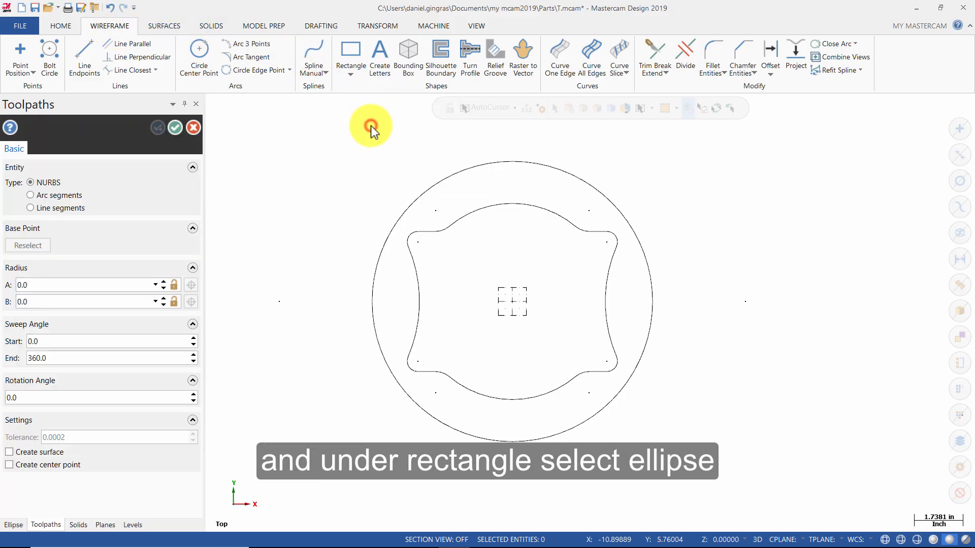
{"action": "left_click", "coordinate": [516, 305]}
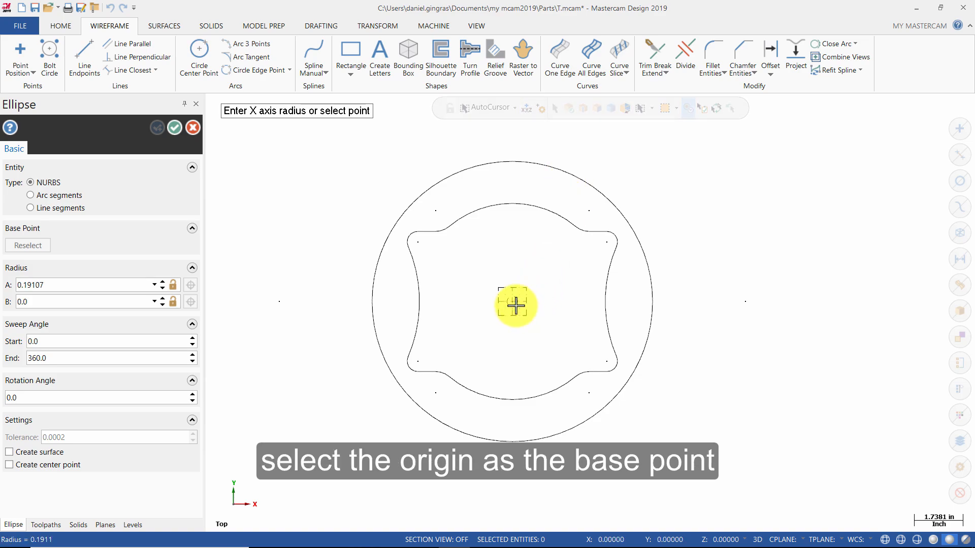
{"action": "left_click", "coordinate": [589, 314]}
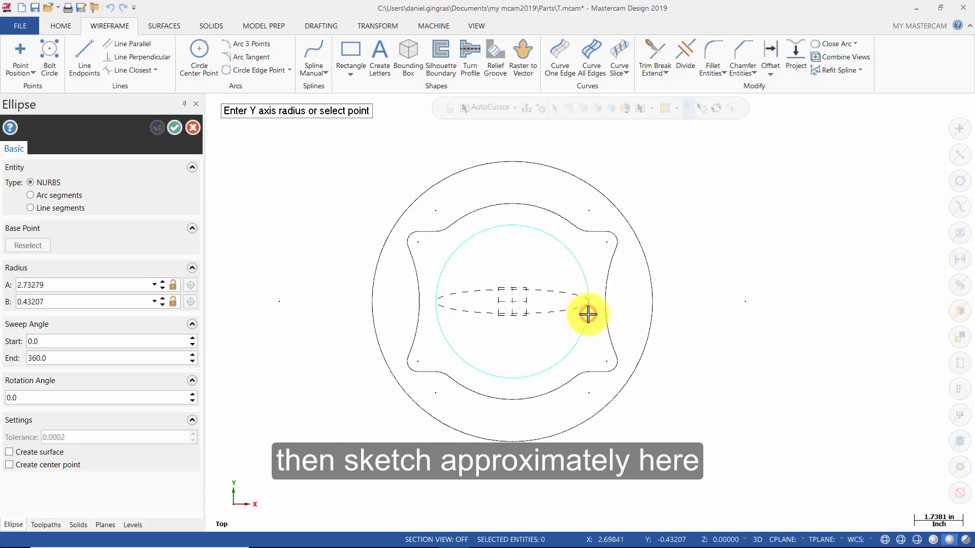
{"action": "left_click", "coordinate": [586, 339]}
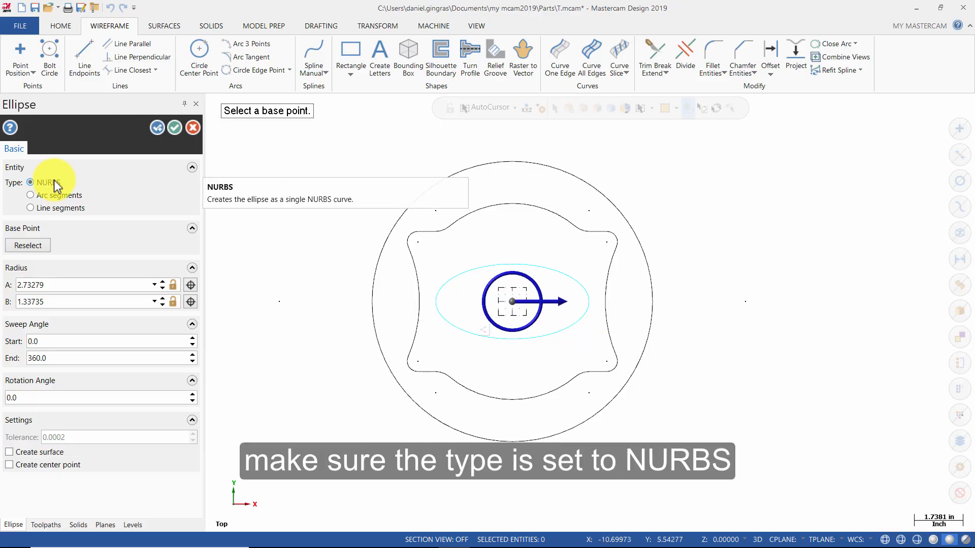
Set the ellipse's A radius to 3 and B radius to 1.5 inches and create it.
{"action": "left_click", "coordinate": [48, 285]}
{"action": "type", "text": "3"}
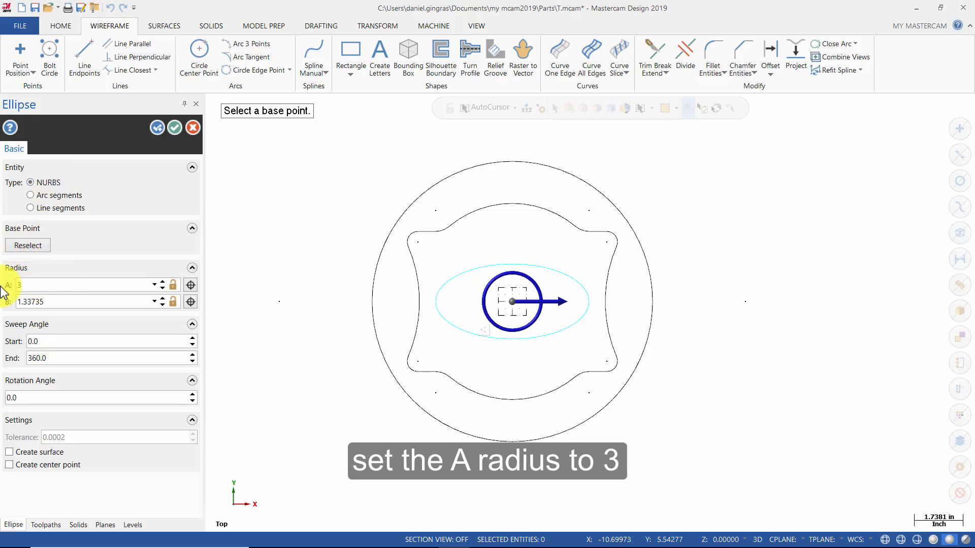
{"action": "left_click", "coordinate": [63, 302]}
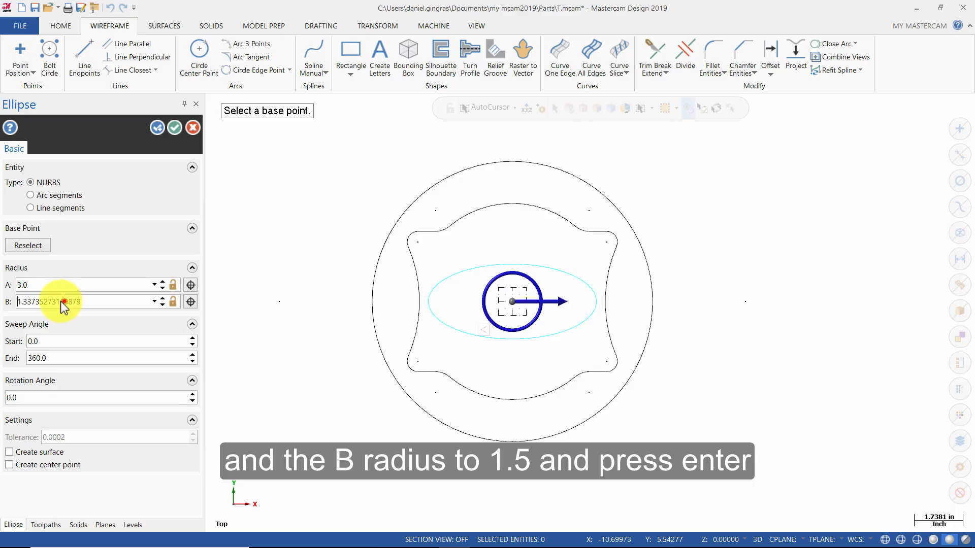
{"action": "double_click", "coordinate": [64, 302]}
{"action": "type", "text": "1.5"}
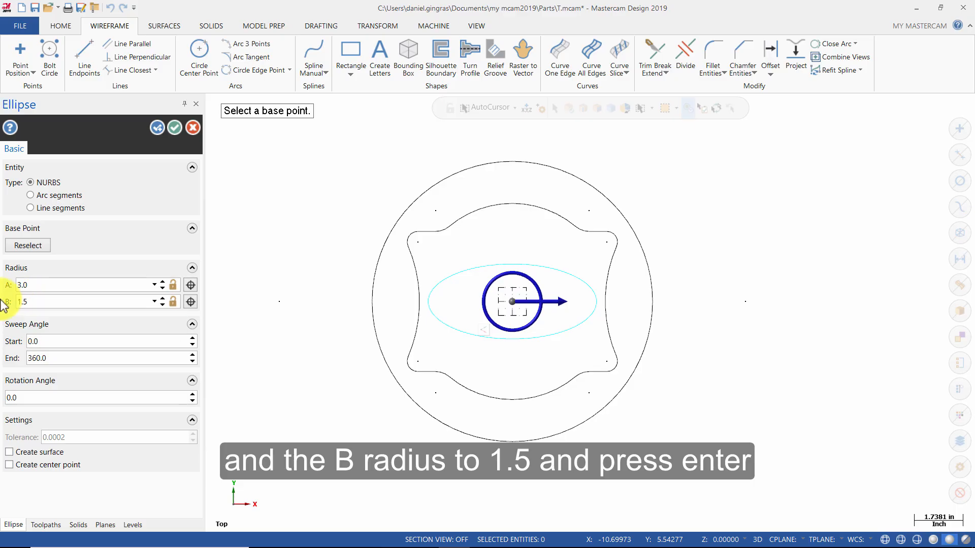
{"action": "key", "text": "Return"}
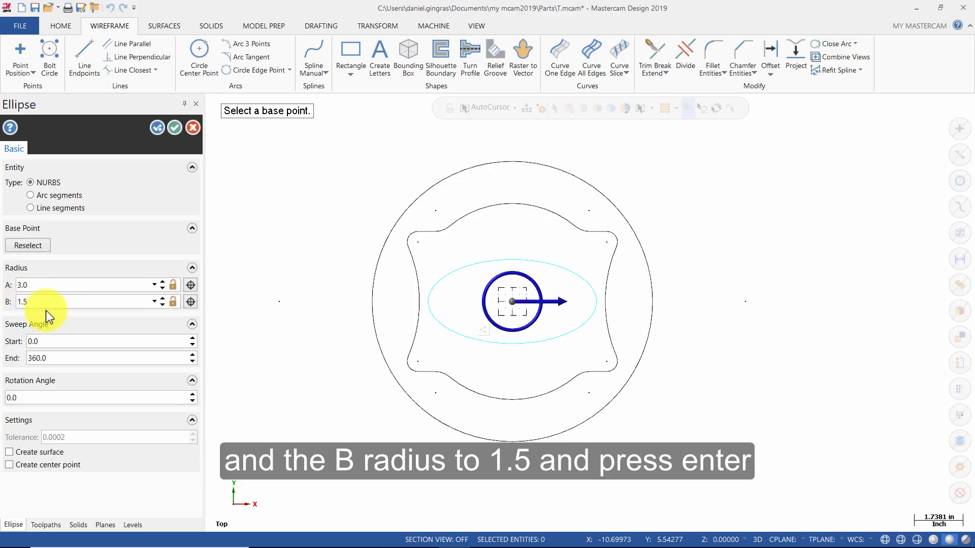
{"action": "left_click", "coordinate": [171, 130]}
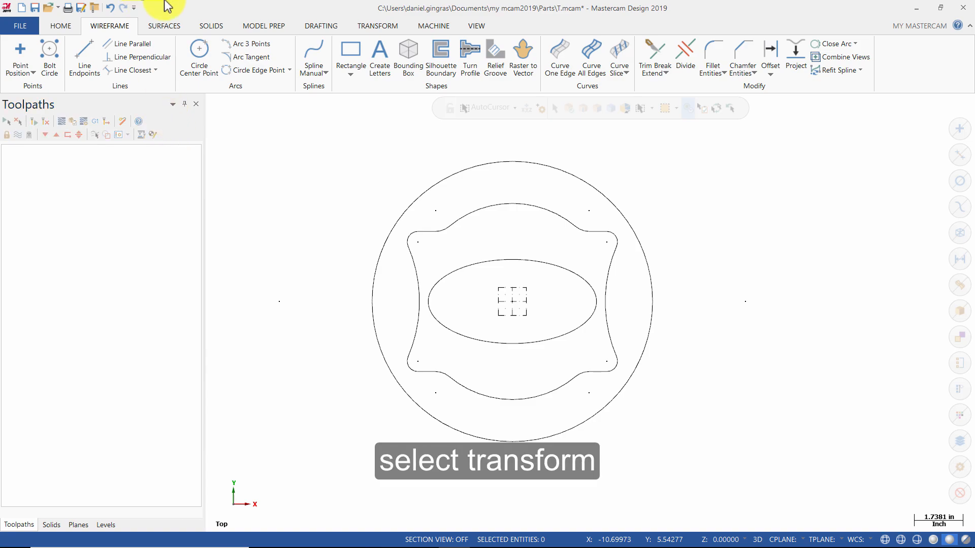
Offset one copy of the ellipse inward by 0.25 inches and clear the group and result colors.
{"action": "left_click", "coordinate": [359, 26]}
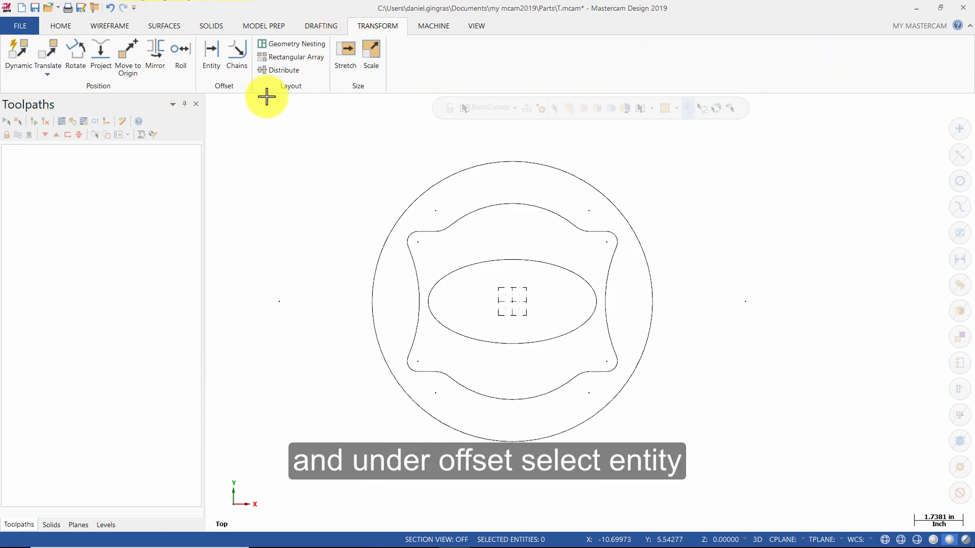
{"action": "left_click", "coordinate": [211, 56]}
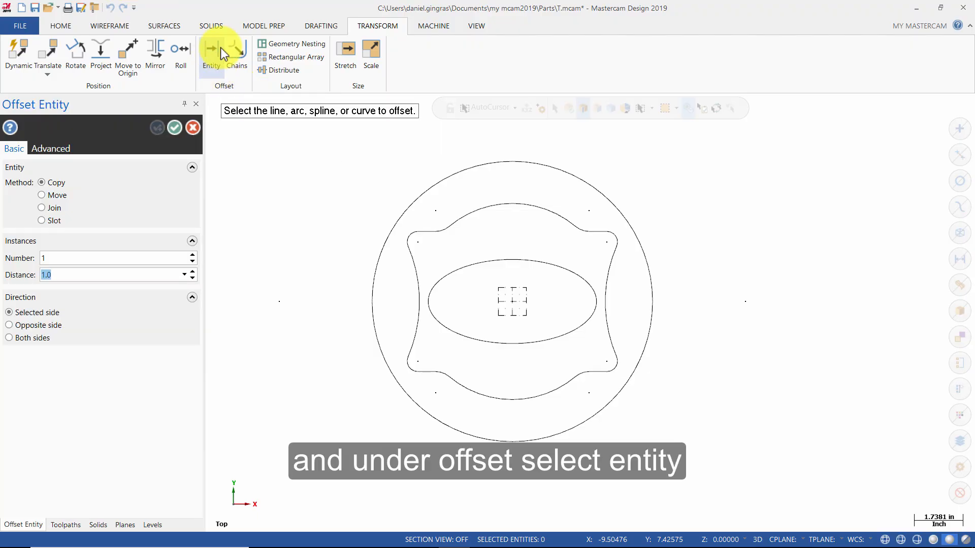
{"action": "left_click", "coordinate": [568, 268]}
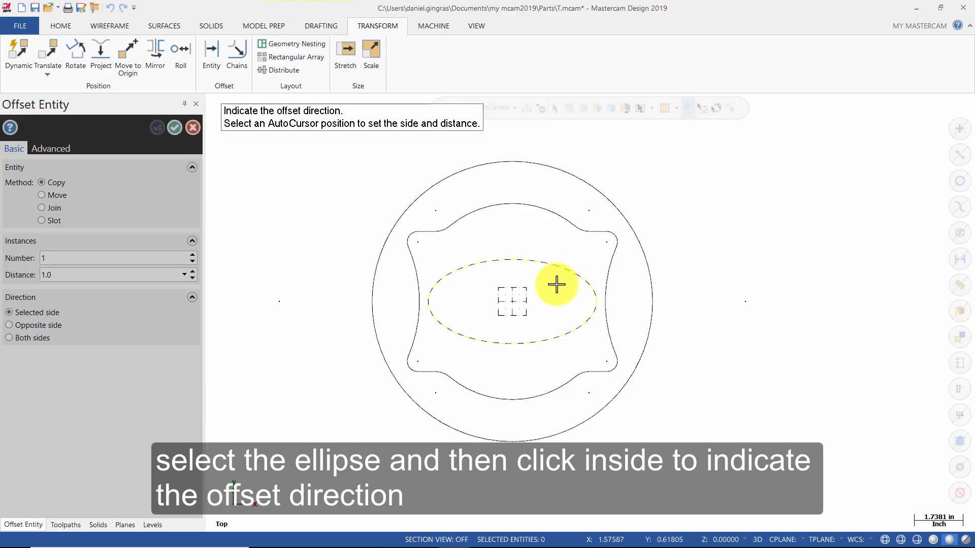
{"action": "left_click", "coordinate": [557, 284]}
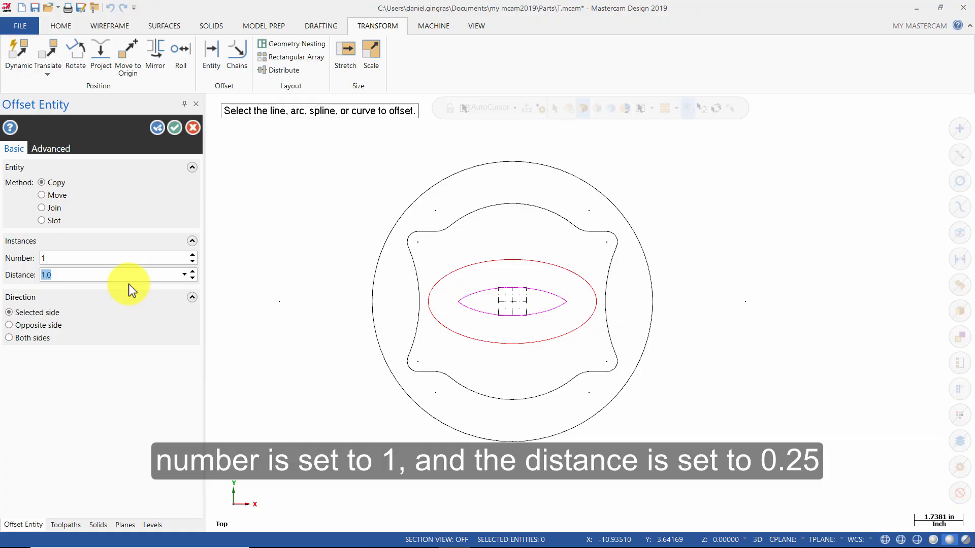
{"action": "type", "text": ".25"}
{"action": "key", "text": "Return"}
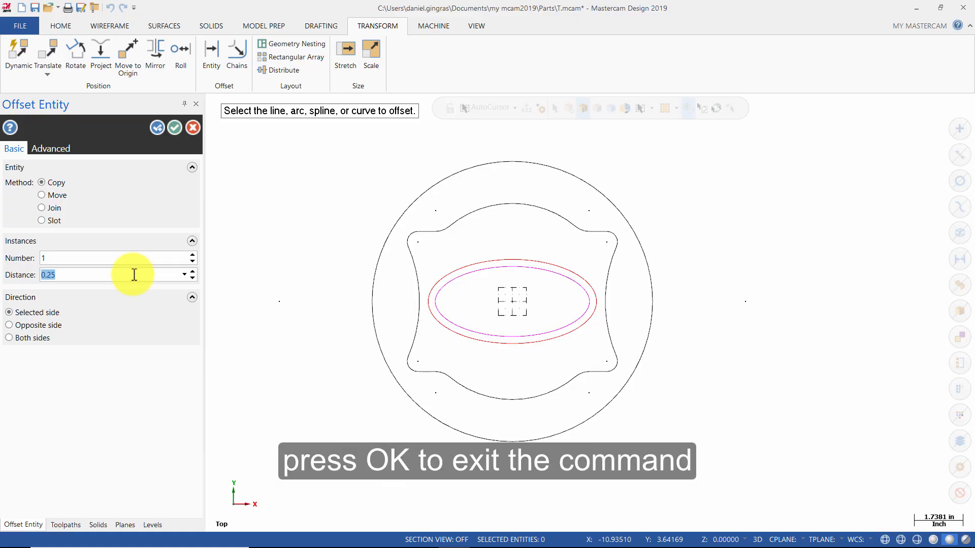
{"action": "left_click", "coordinate": [176, 128]}
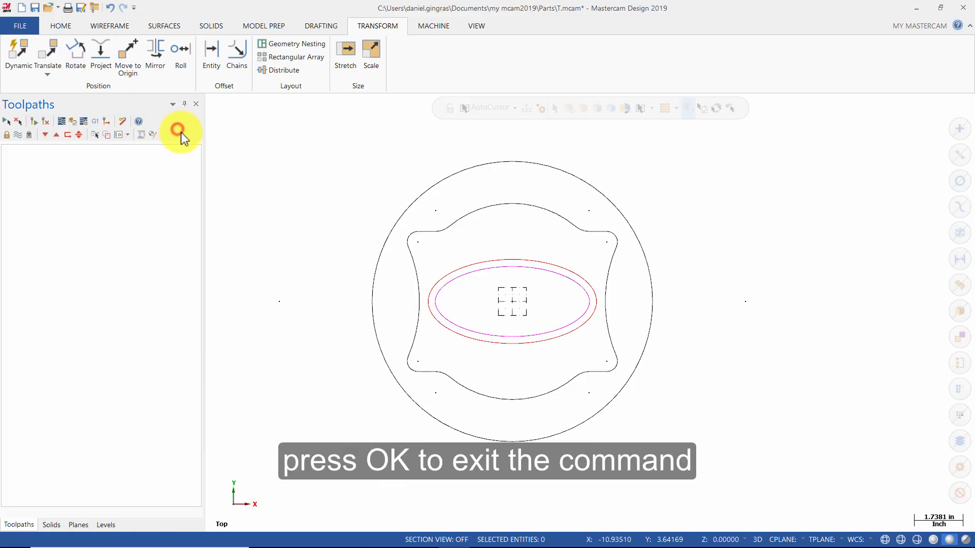
{"action": "right_click", "coordinate": [316, 244]}
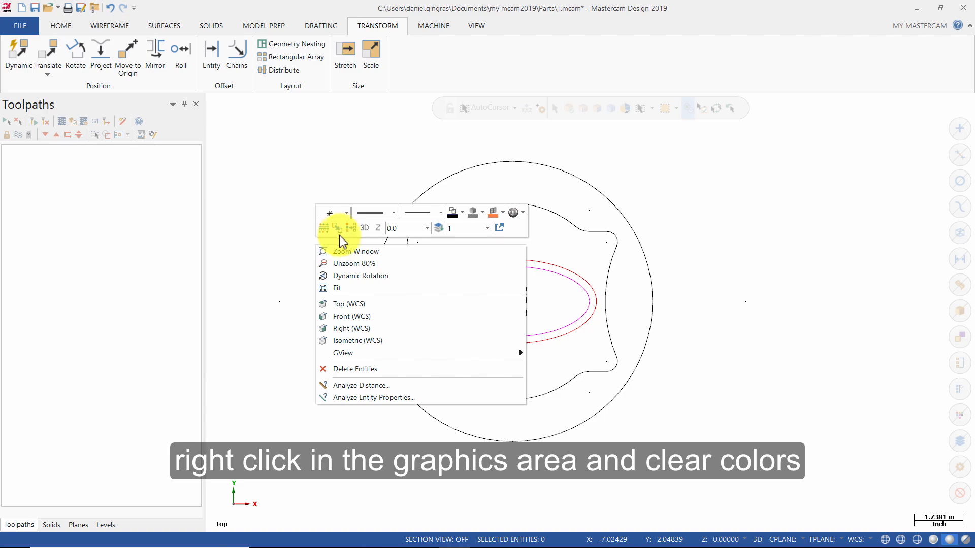
{"action": "left_click", "coordinate": [349, 224]}
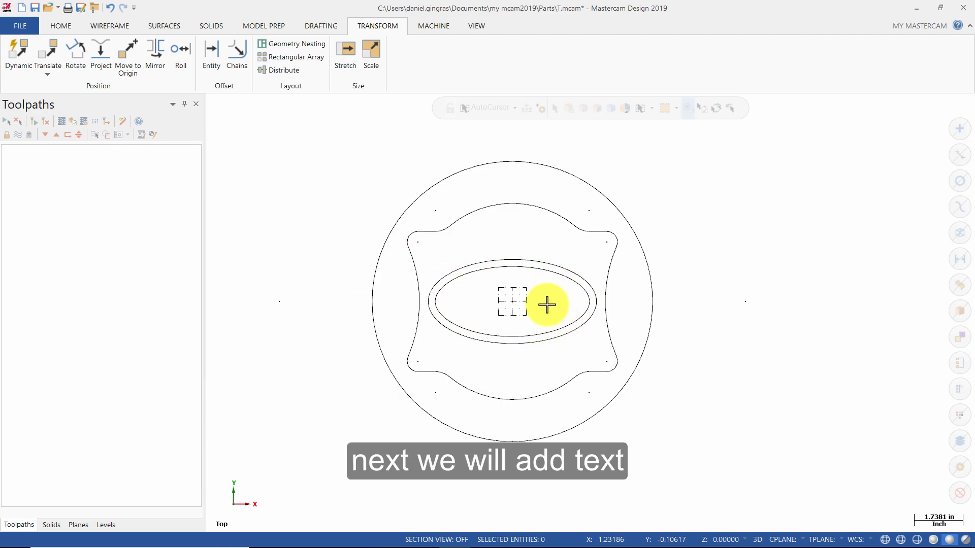
Set the current wireframe color to the red in the default colors.
{"action": "left_click", "coordinate": [69, 31]}
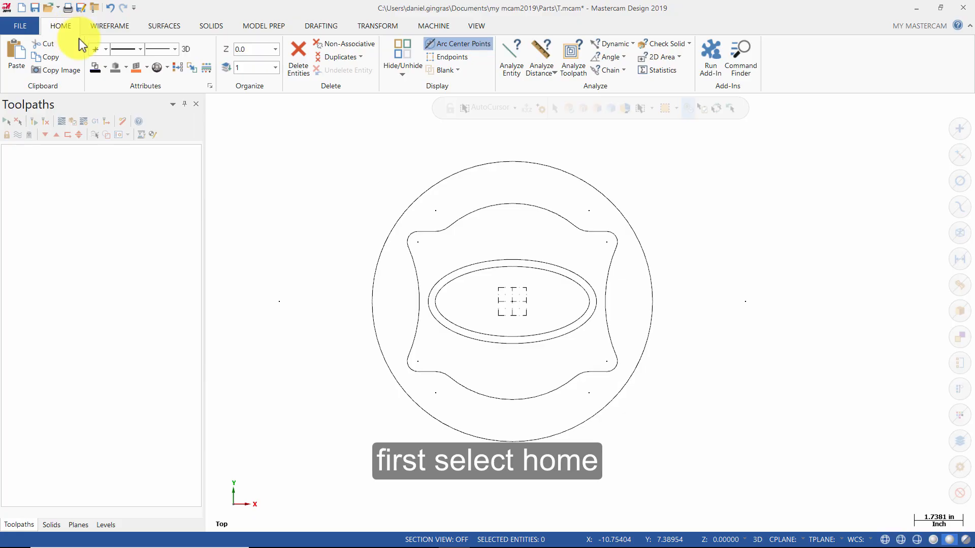
{"action": "left_click", "coordinate": [107, 68]}
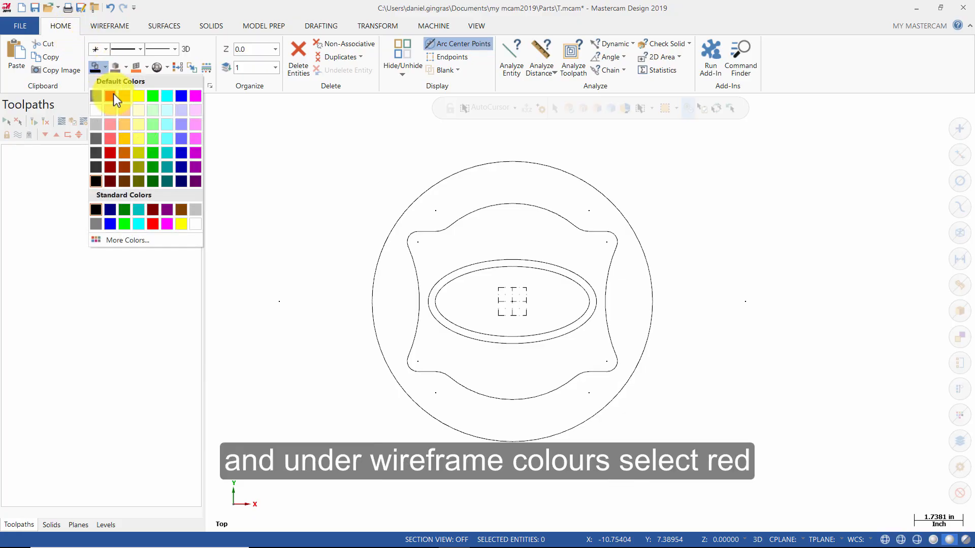
{"action": "left_click", "coordinate": [111, 96]}
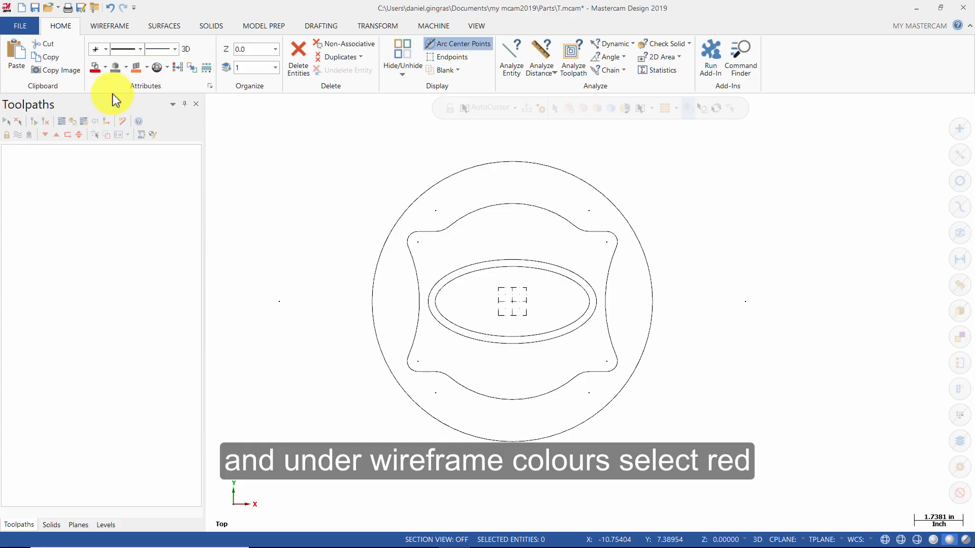
Start creating letters with the text MASTERCAM.
{"action": "left_click", "coordinate": [100, 28]}
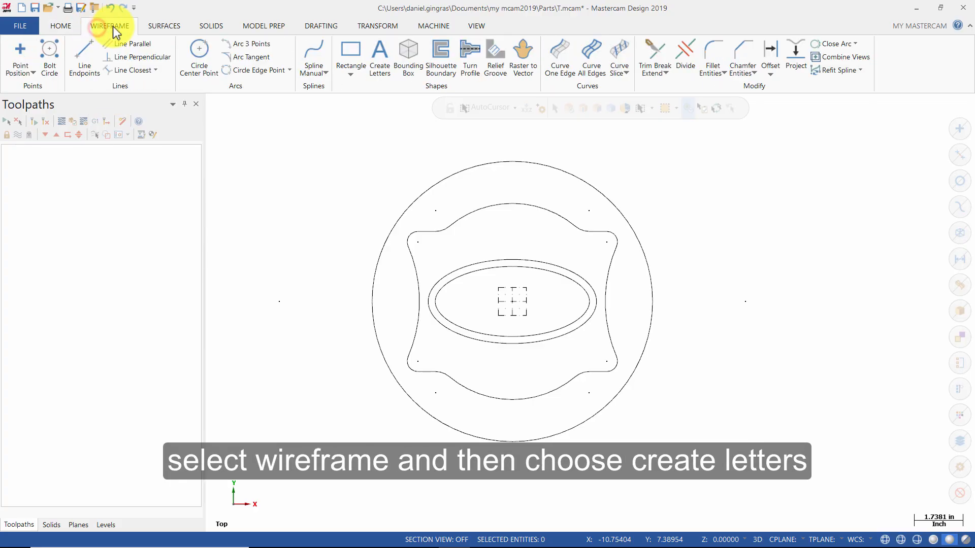
{"action": "left_click", "coordinate": [380, 57]}
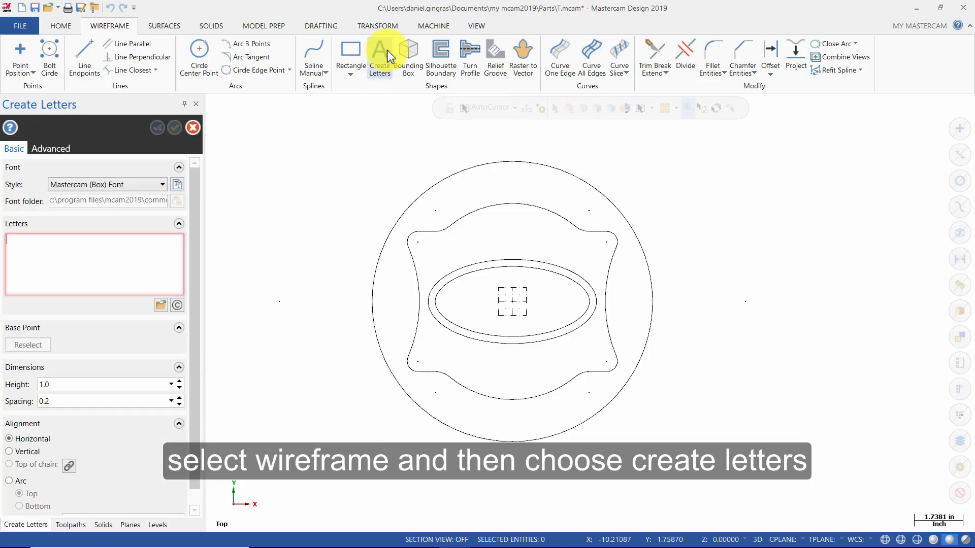
{"action": "left_click", "coordinate": [110, 251]}
{"action": "type", "text": "MASTERCAM"}
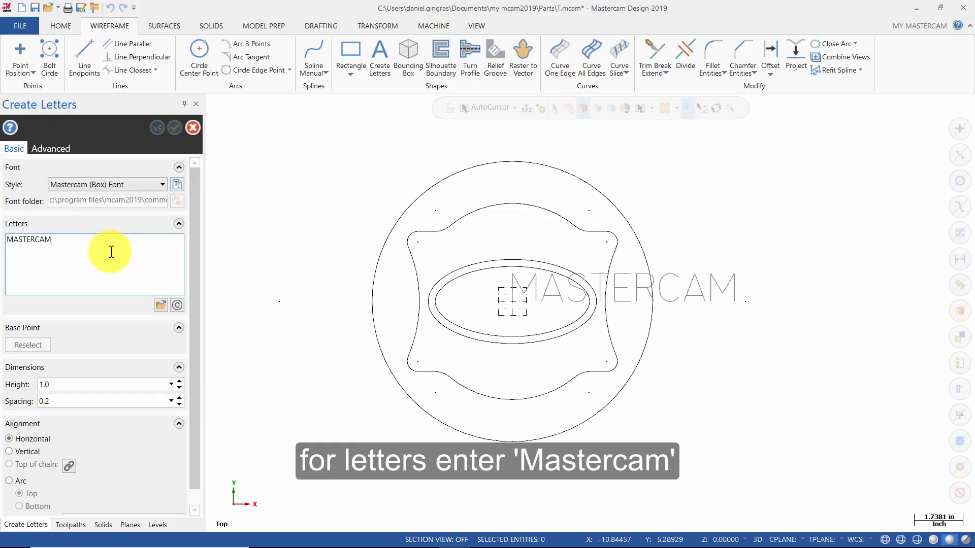
Set the letters' TrueType font to Times New Roman, Bold, size 10.
{"action": "left_click", "coordinate": [177, 185]}
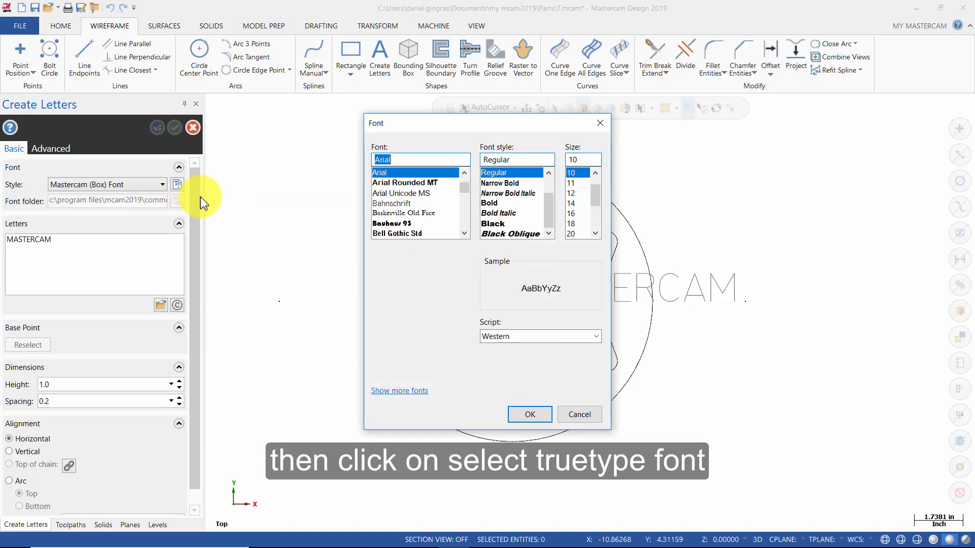
{"action": "left_click_drag", "start_coordinate": [464, 188], "coordinate": [477, 227]}
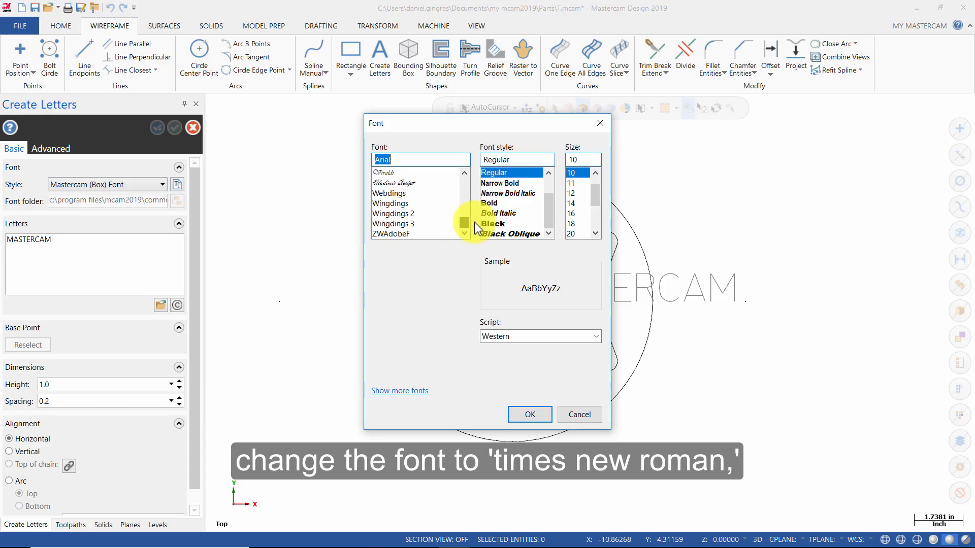
{"action": "scroll", "coordinate": [466, 192], "scroll_direction": "up", "scroll_amount": 5}
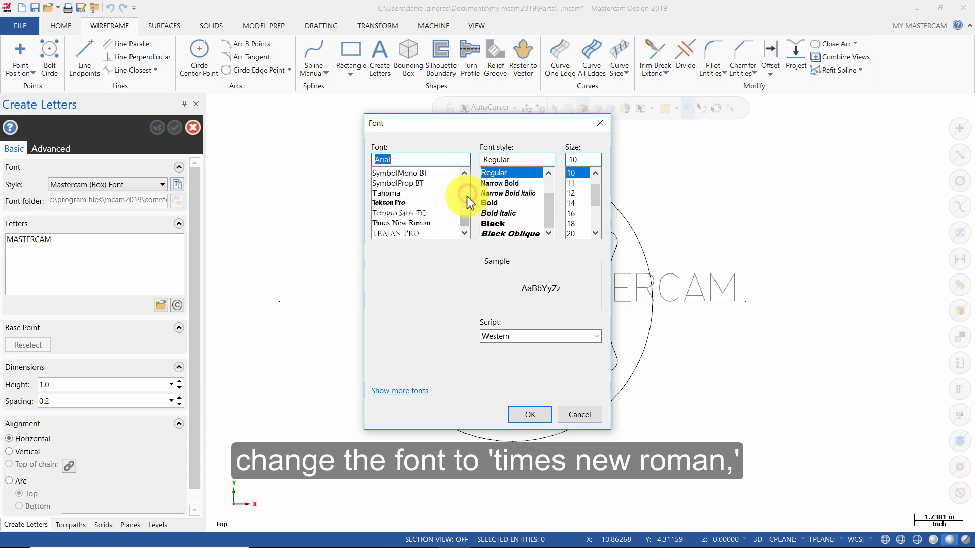
{"action": "left_click", "coordinate": [430, 224]}
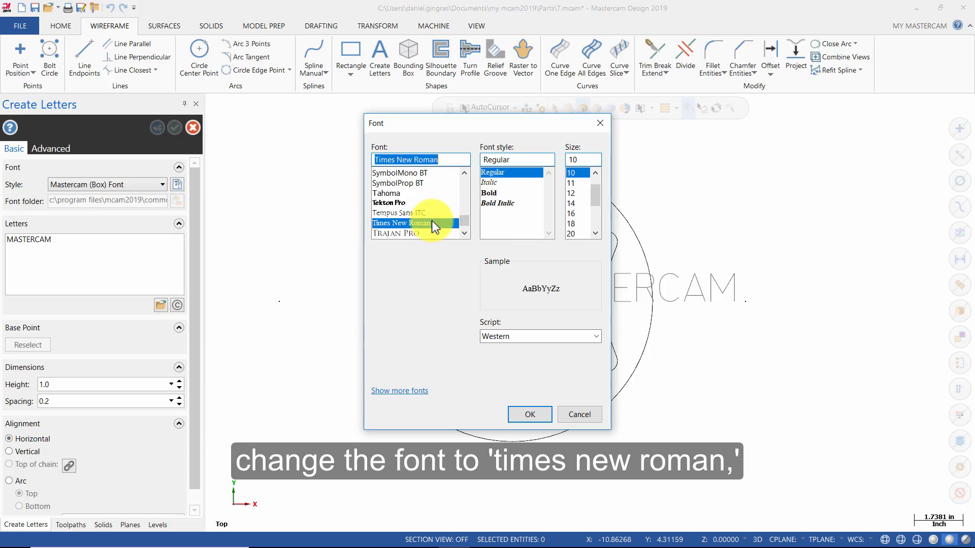
{"action": "left_click", "coordinate": [502, 193]}
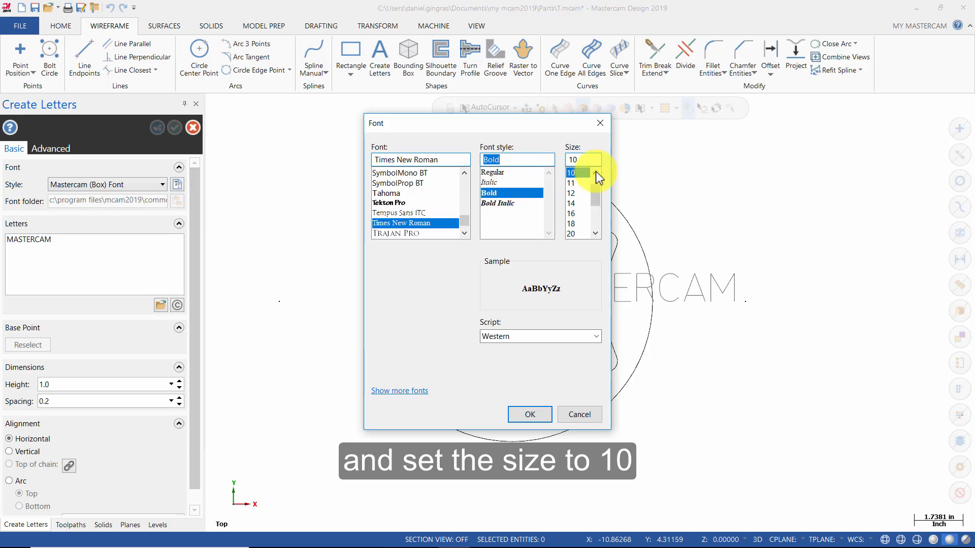
{"action": "left_click", "coordinate": [581, 173]}
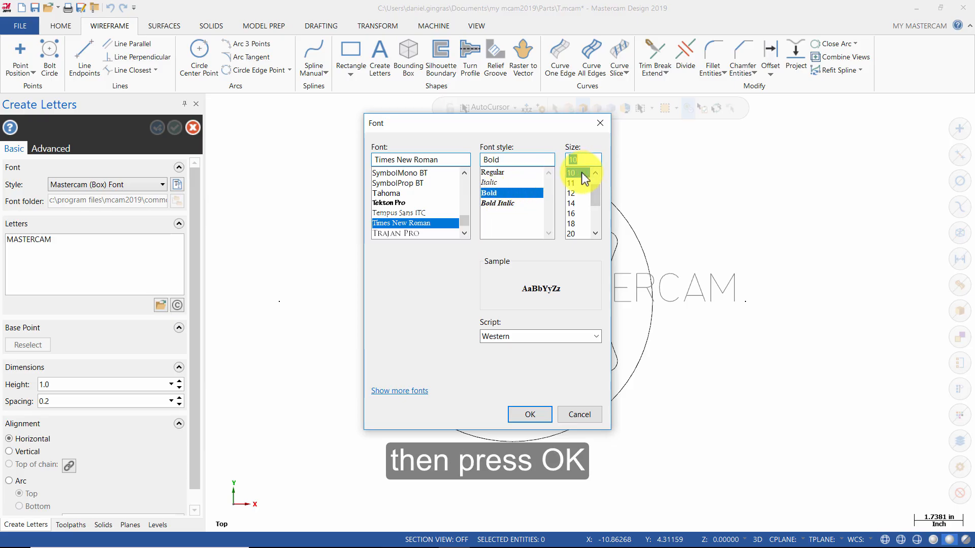
{"action": "left_click", "coordinate": [529, 413]}
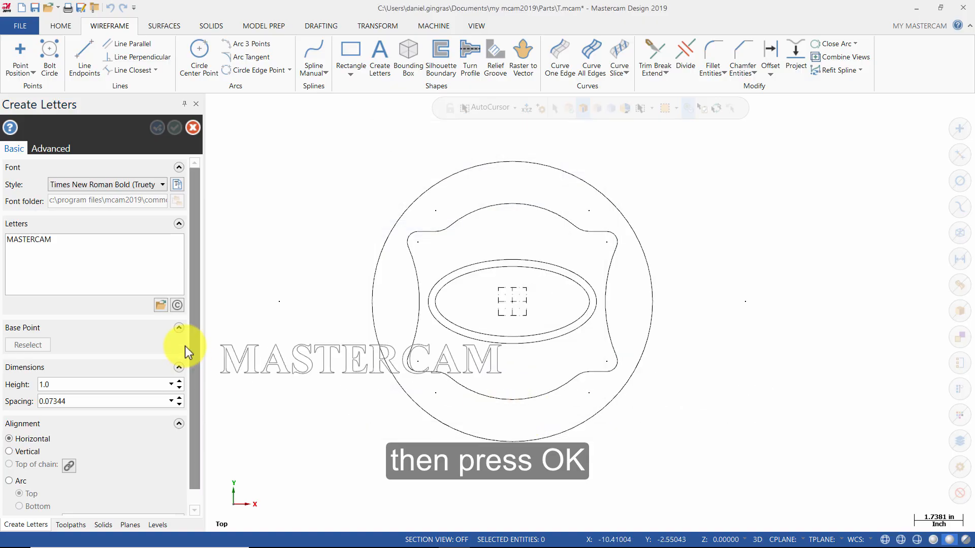
Set the letter height to 0.5 and spacing to 0.05 inches, and create the letters to the right of the outer circle.
{"action": "left_click_drag", "start_coordinate": [89, 384], "coordinate": [2, 386]}
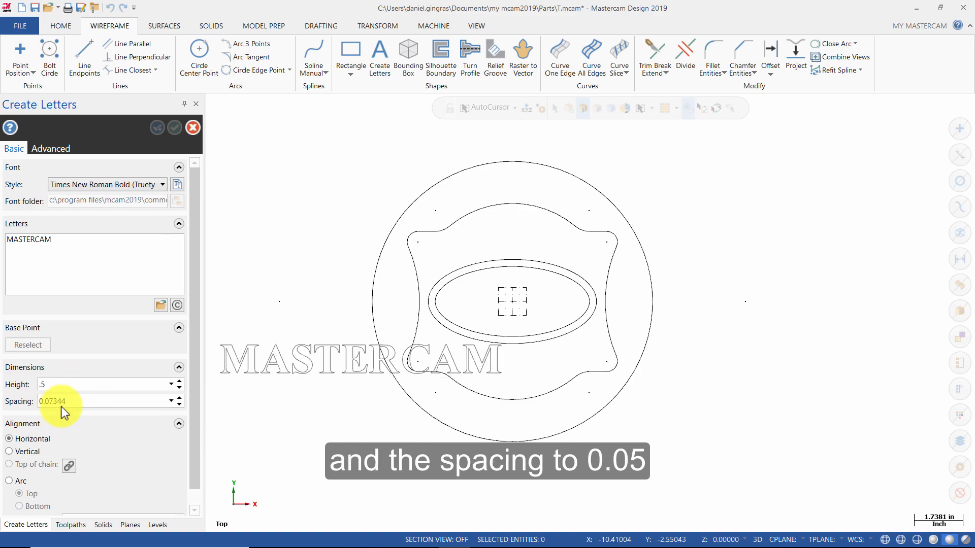
{"action": "left_click", "coordinate": [87, 397]}
{"action": "left_click_drag", "start_coordinate": [105, 400], "coordinate": [11, 402]}
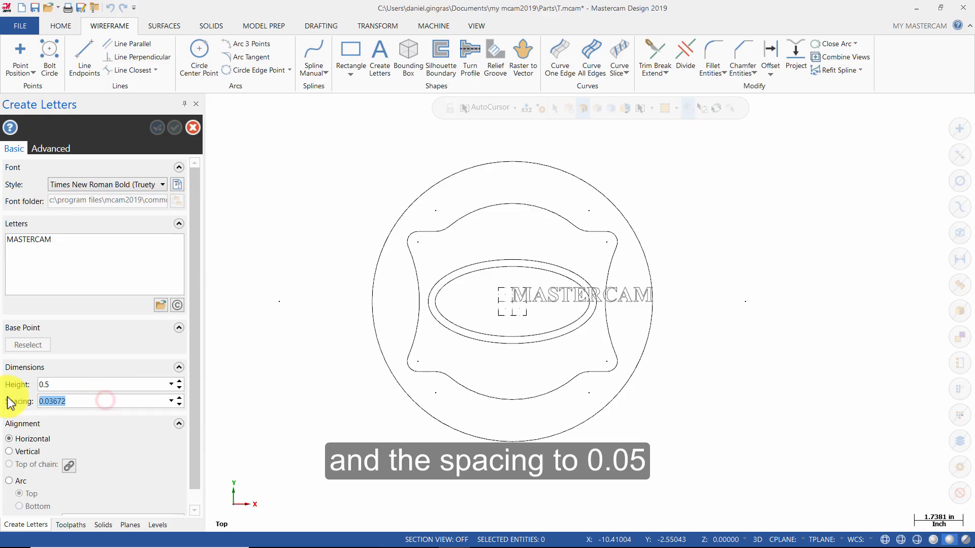
{"action": "type", "text": ".05"}
{"action": "key", "text": "Return"}
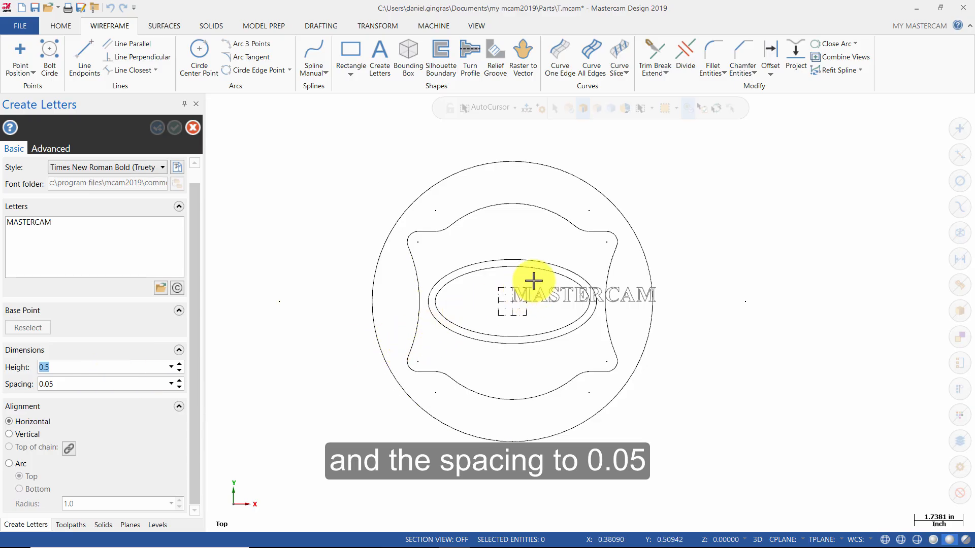
{"action": "left_click", "coordinate": [703, 293]}
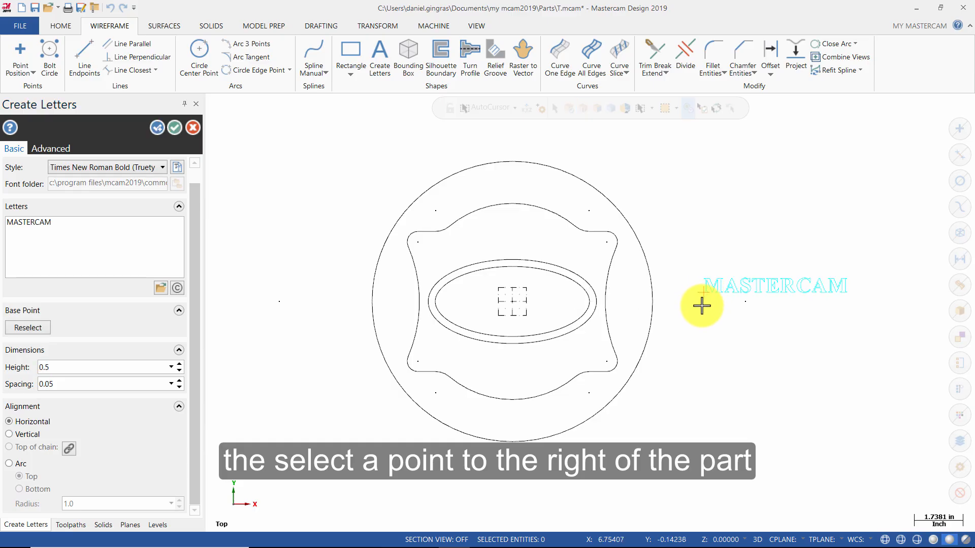
{"action": "left_click", "coordinate": [179, 128]}
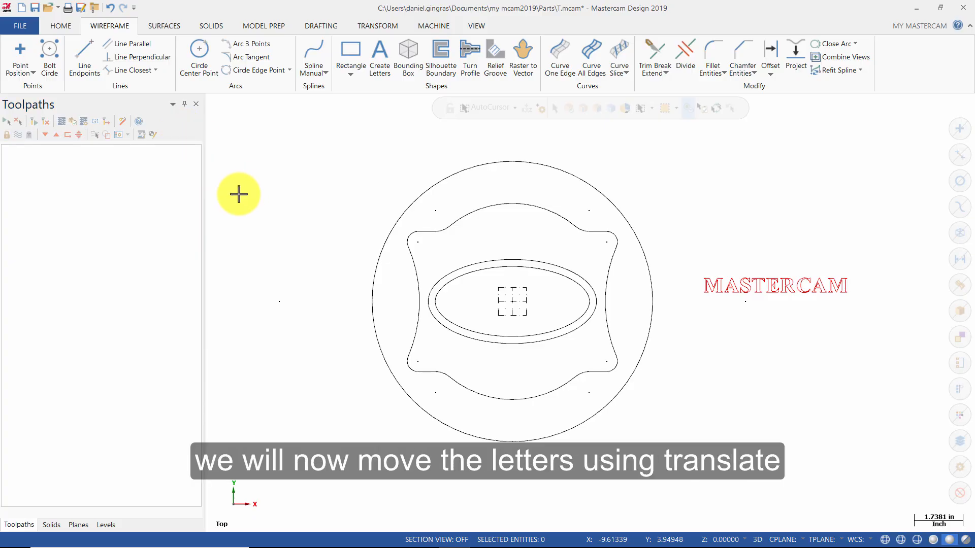
Start a Translate of all the MASTERCAM letters, redefining its vector to begin at the midpoint of the lettering.
{"action": "left_click_drag", "start_coordinate": [686, 257], "coordinate": [861, 314]}
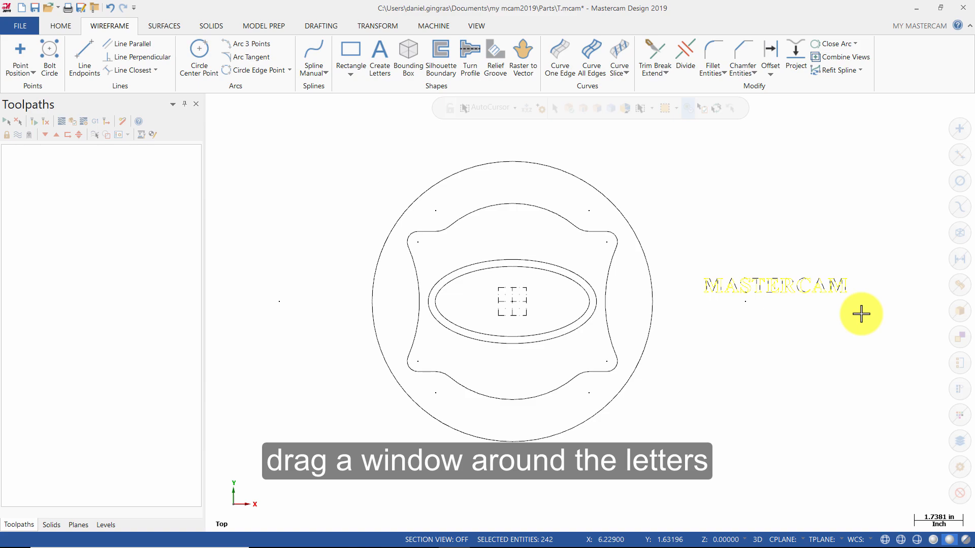
{"action": "left_click", "coordinate": [396, 29]}
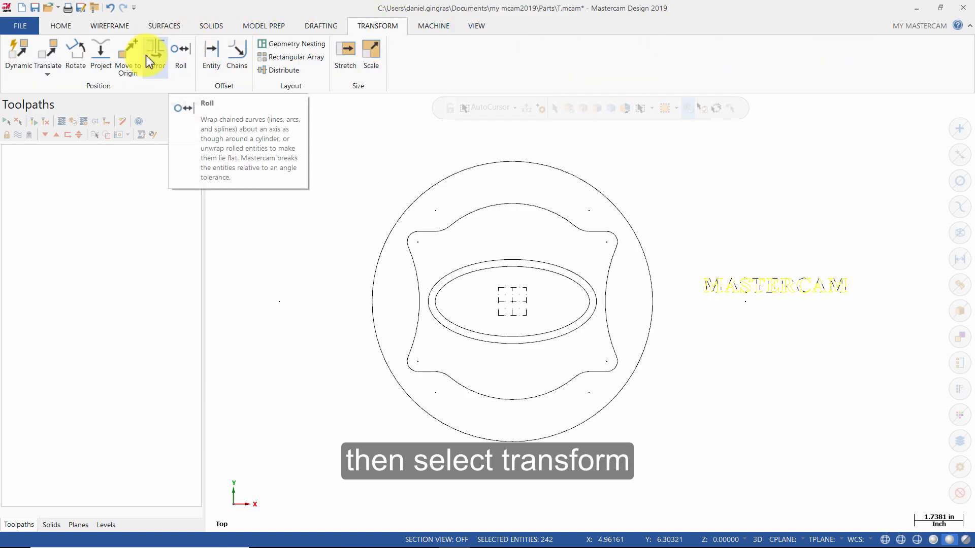
{"action": "left_click", "coordinate": [52, 56]}
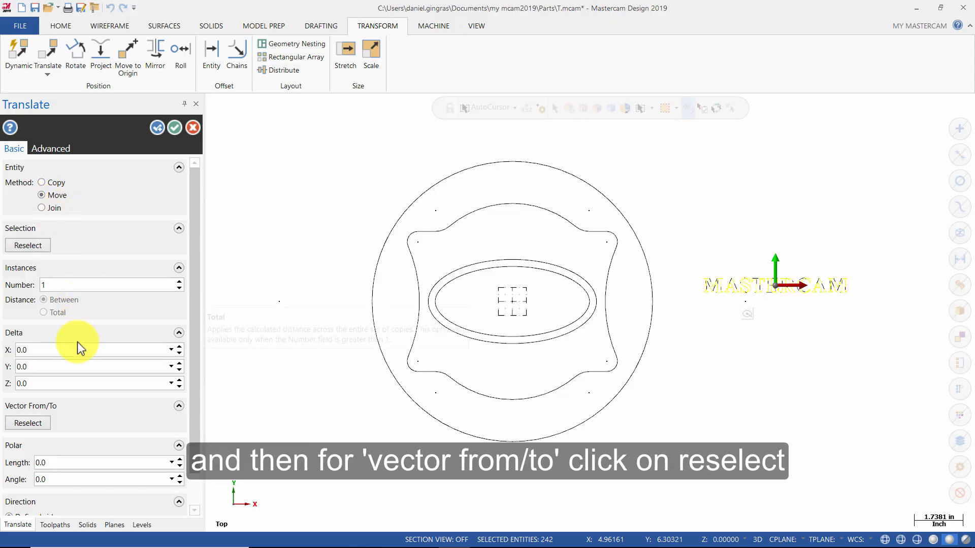
{"action": "left_click", "coordinate": [40, 425]}
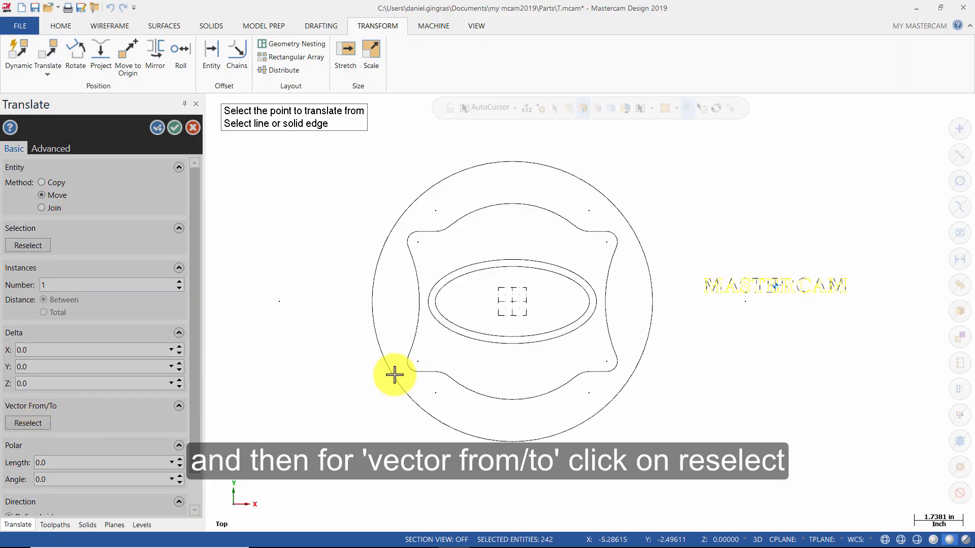
{"action": "scroll", "coordinate": [773, 284], "scroll_direction": "up", "scroll_amount": 2}
{"action": "scroll", "coordinate": [818, 291], "scroll_direction": "up", "scroll_amount": 8}
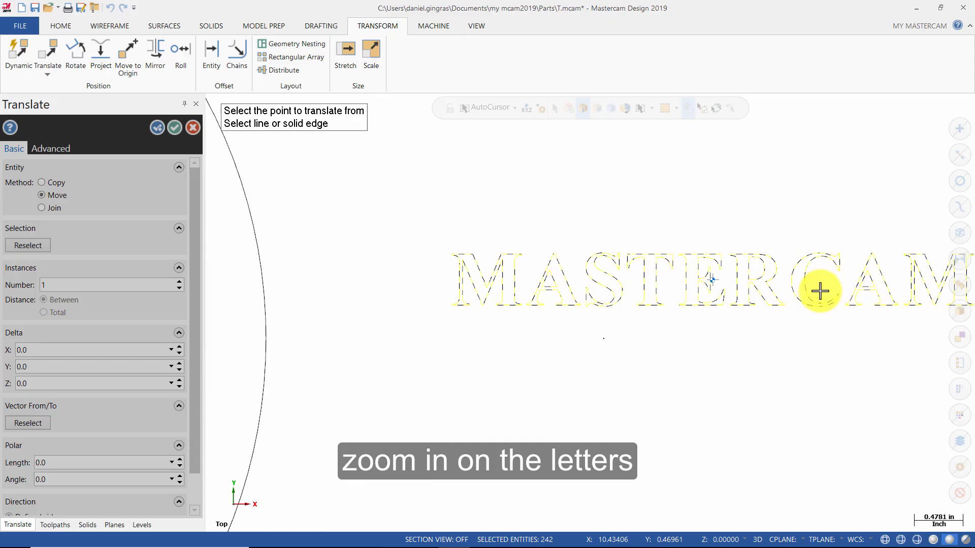
{"action": "scroll", "coordinate": [642, 274], "scroll_direction": "up", "scroll_amount": 2}
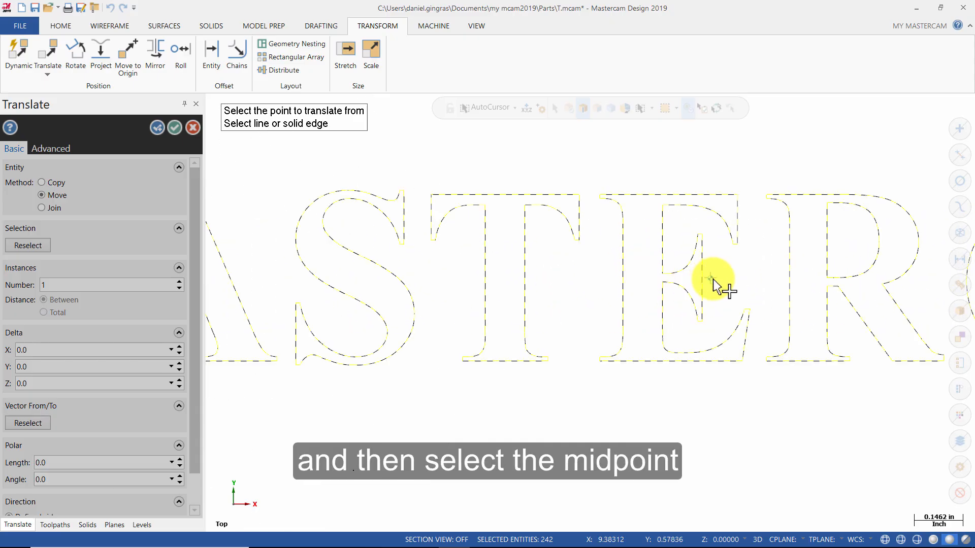
{"action": "left_click", "coordinate": [710, 278]}
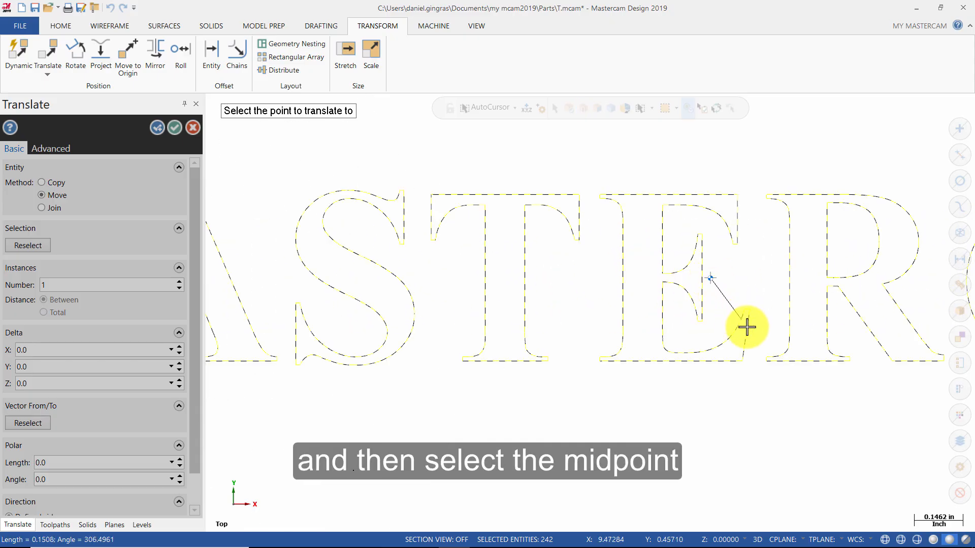
Set the origin as the point to translate the letters to, complete the move, and clear the transform colors.
{"action": "scroll", "coordinate": [754, 332], "scroll_direction": "down", "scroll_amount": 4}
{"action": "scroll", "coordinate": [762, 338], "scroll_direction": "down", "scroll_amount": 6}
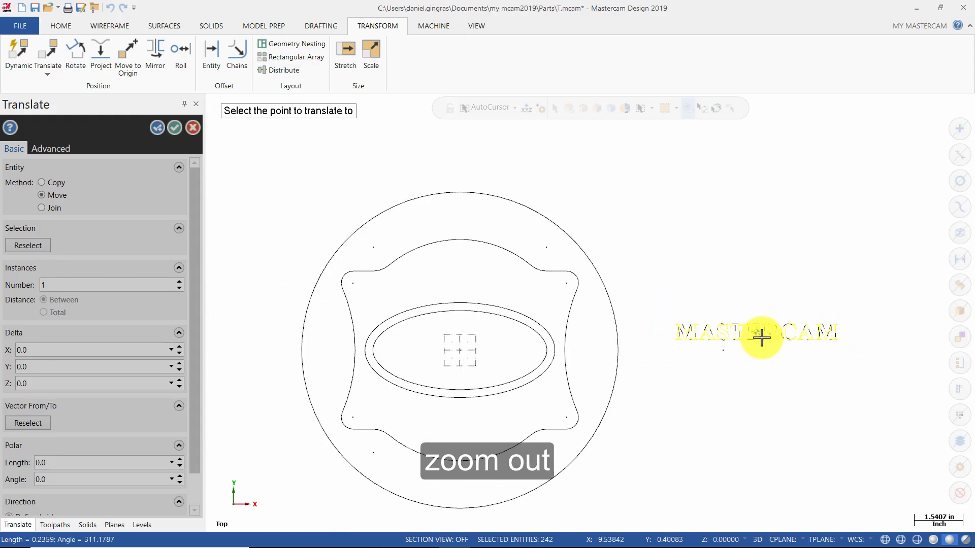
{"action": "scroll", "coordinate": [762, 337], "scroll_direction": "down", "scroll_amount": 2}
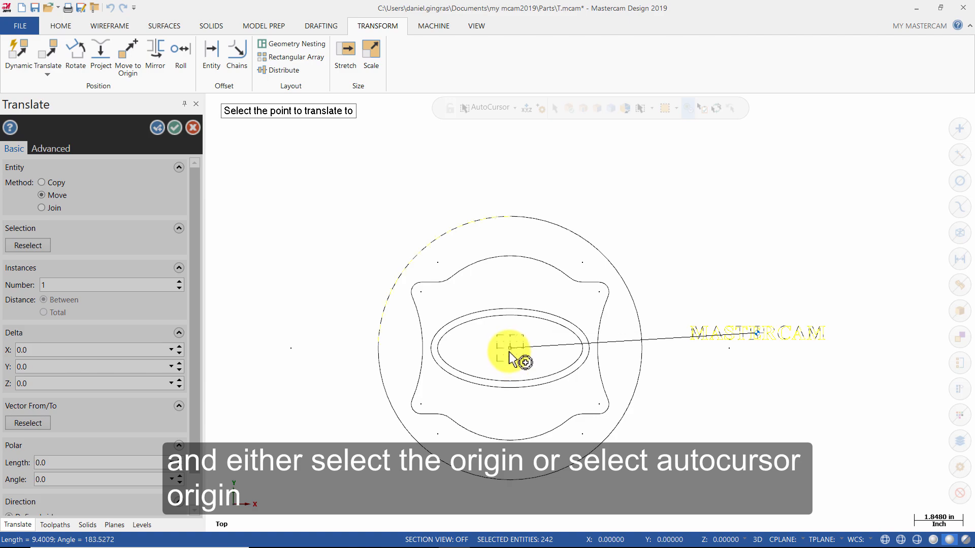
{"action": "left_click", "coordinate": [516, 110]}
{"action": "left_click", "coordinate": [489, 139]}
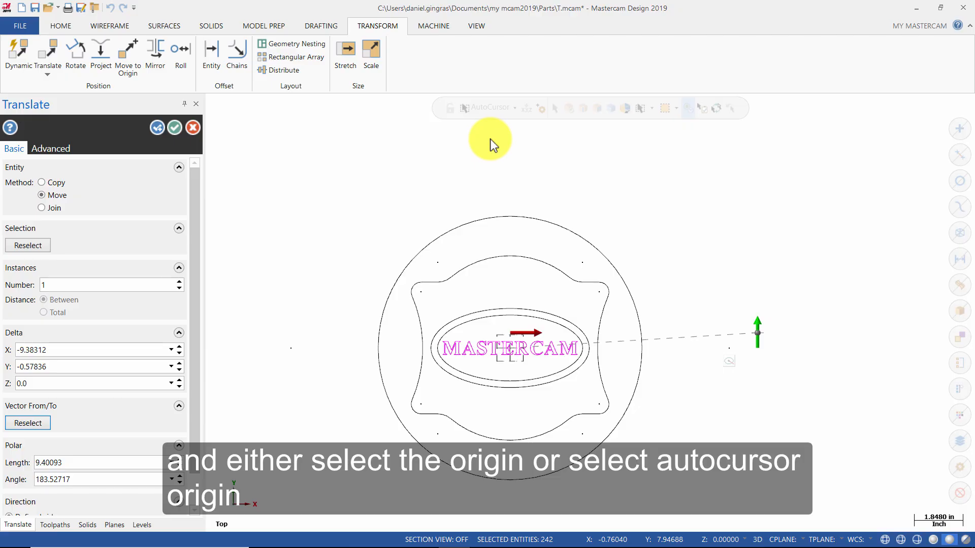
{"action": "left_click", "coordinate": [175, 128]}
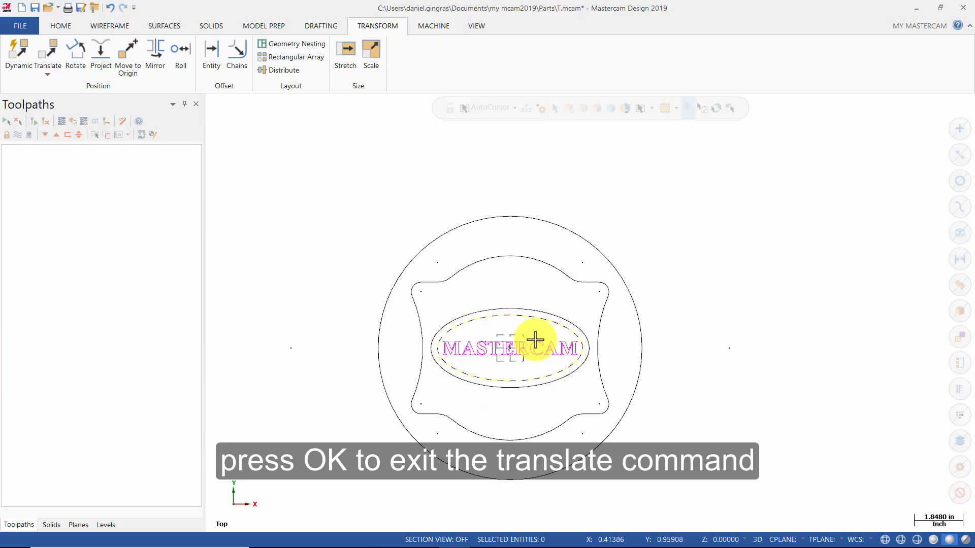
{"action": "right_click", "coordinate": [675, 318]}
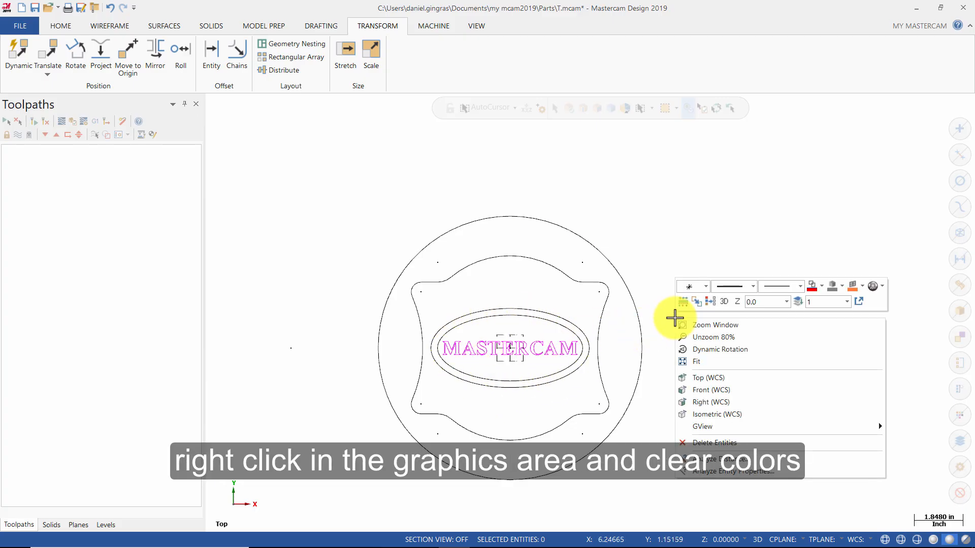
{"action": "left_click", "coordinate": [711, 301]}
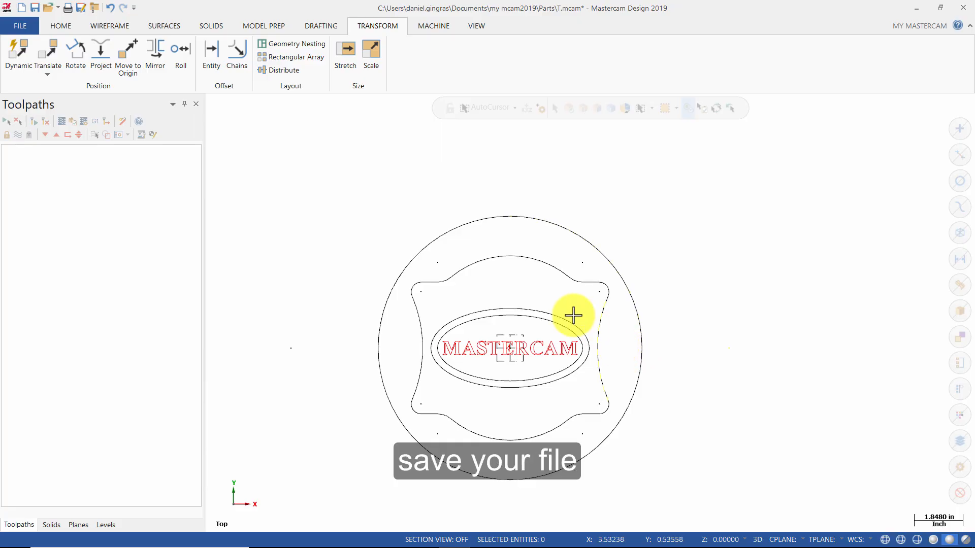
Save the part under the new name Mill Essentials Tutorial 3 in the Parts folder as a Mastercam file.
{"action": "left_click", "coordinate": [84, 8]}
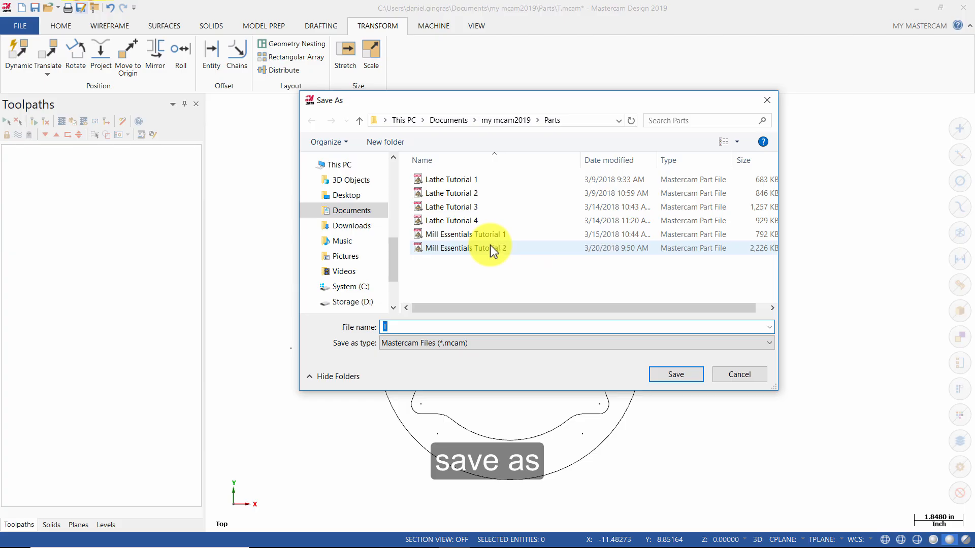
{"action": "left_click", "coordinate": [489, 248]}
{"action": "left_click", "coordinate": [489, 326]}
{"action": "left_click", "coordinate": [503, 326]}
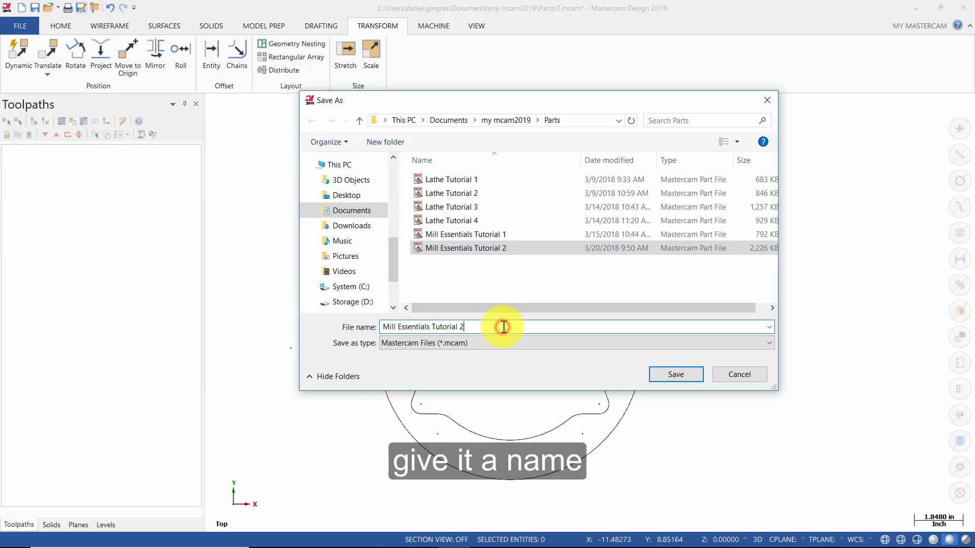
{"action": "key", "text": "BackSpace"}
{"action": "type", "text": "3"}
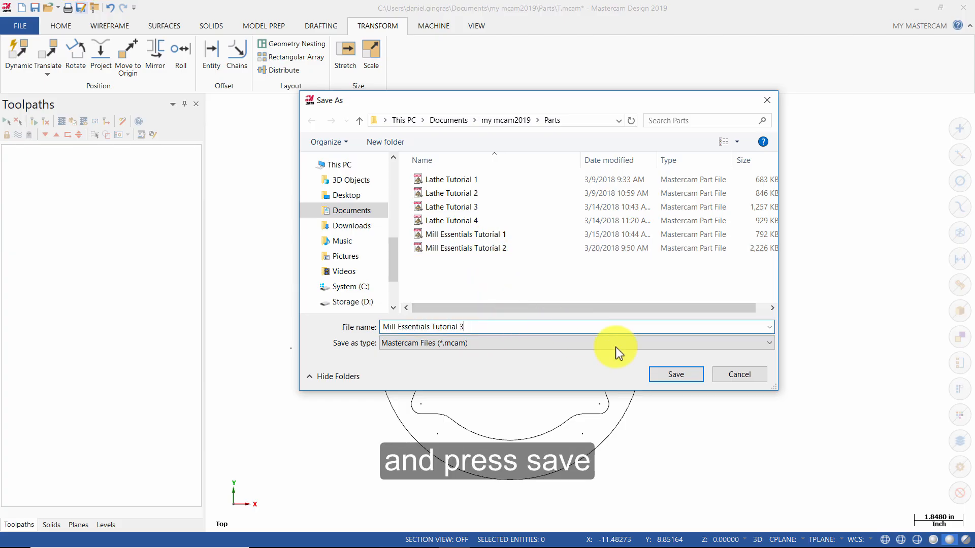
{"action": "left_click", "coordinate": [677, 377]}
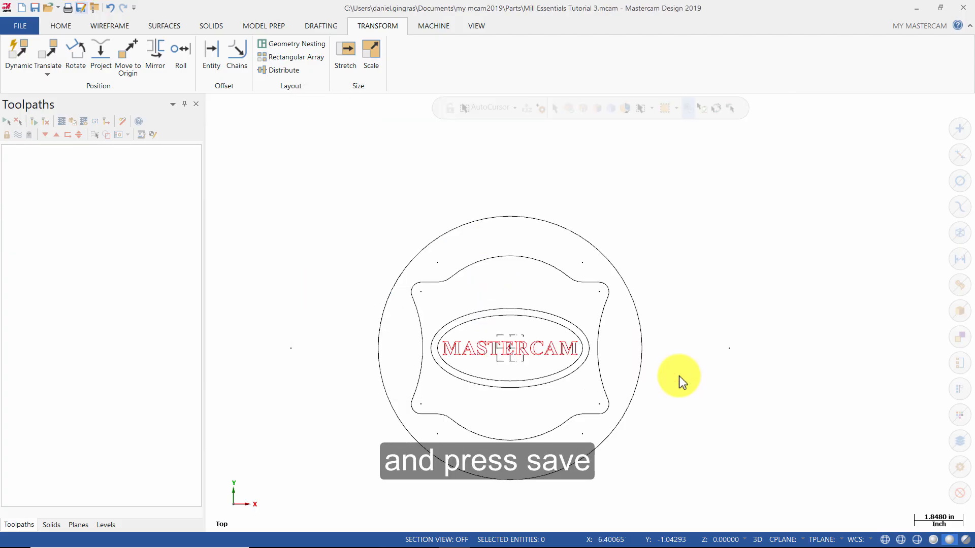